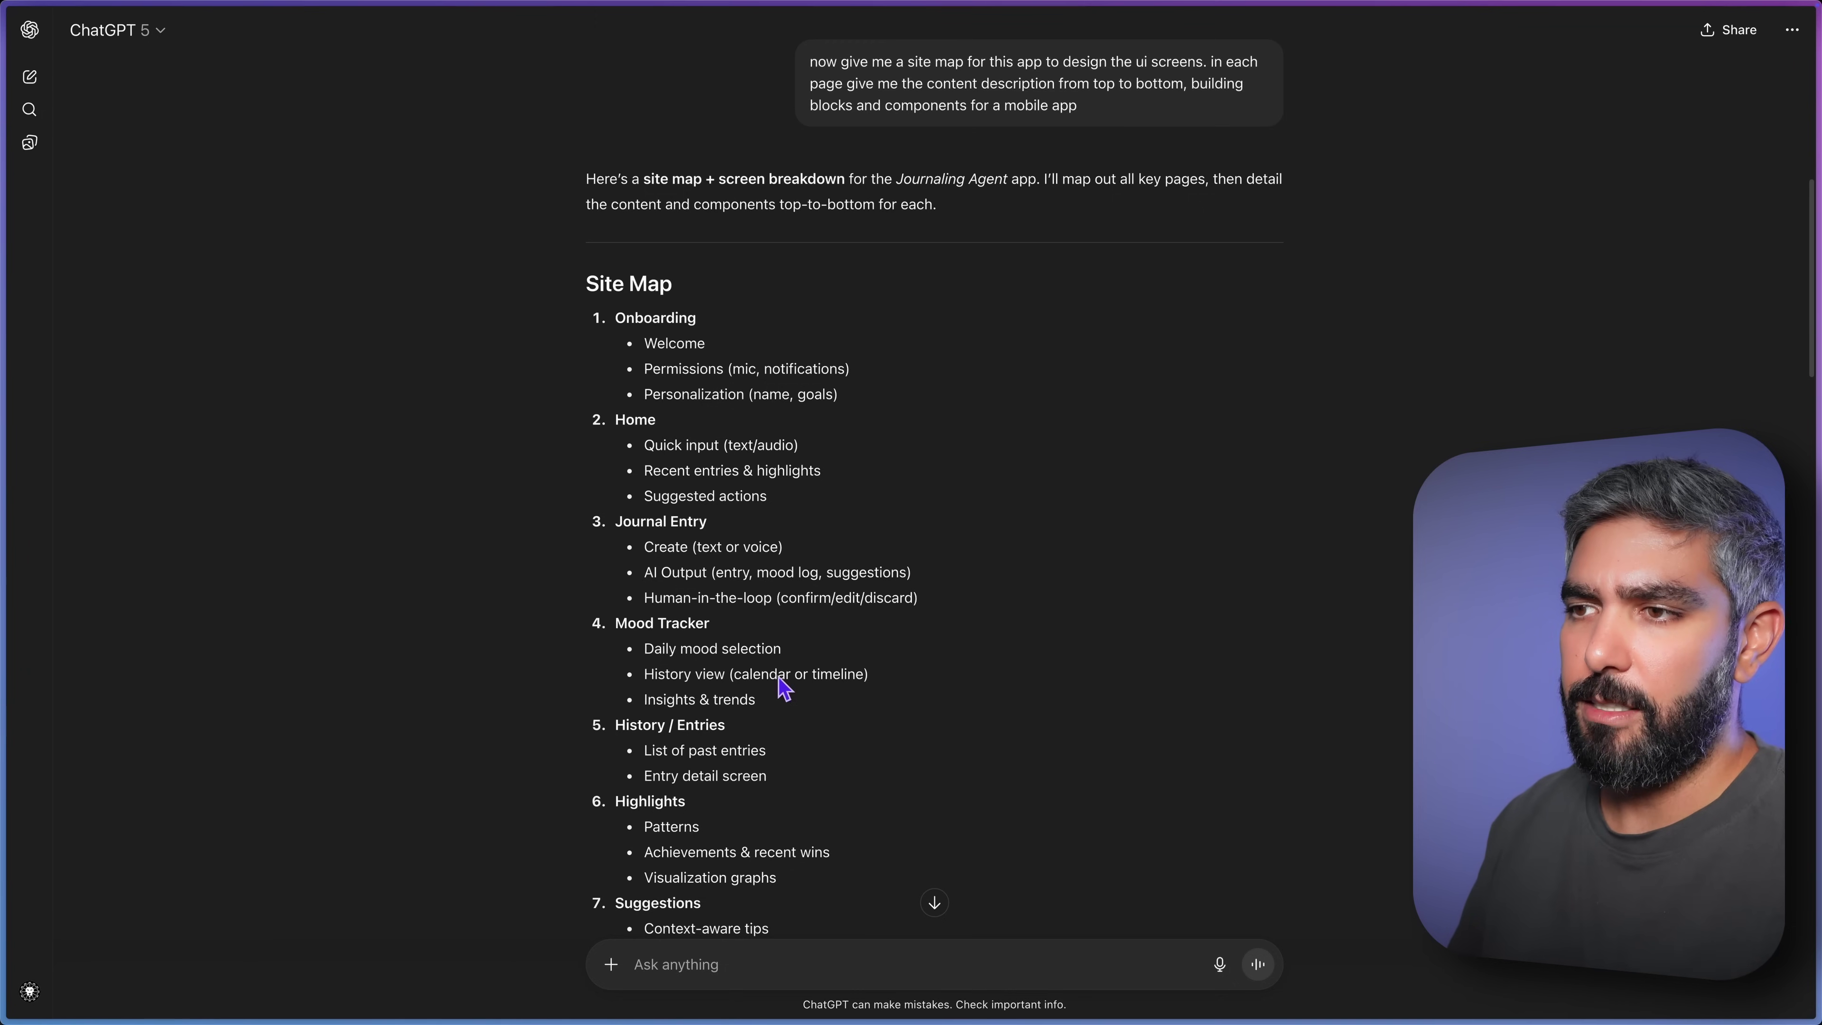
Switch to UX Pilot and create a file named Journaling Agent with the page context "dark theme, bold colors, transparency.".
scroll(829, 765, down, 5)
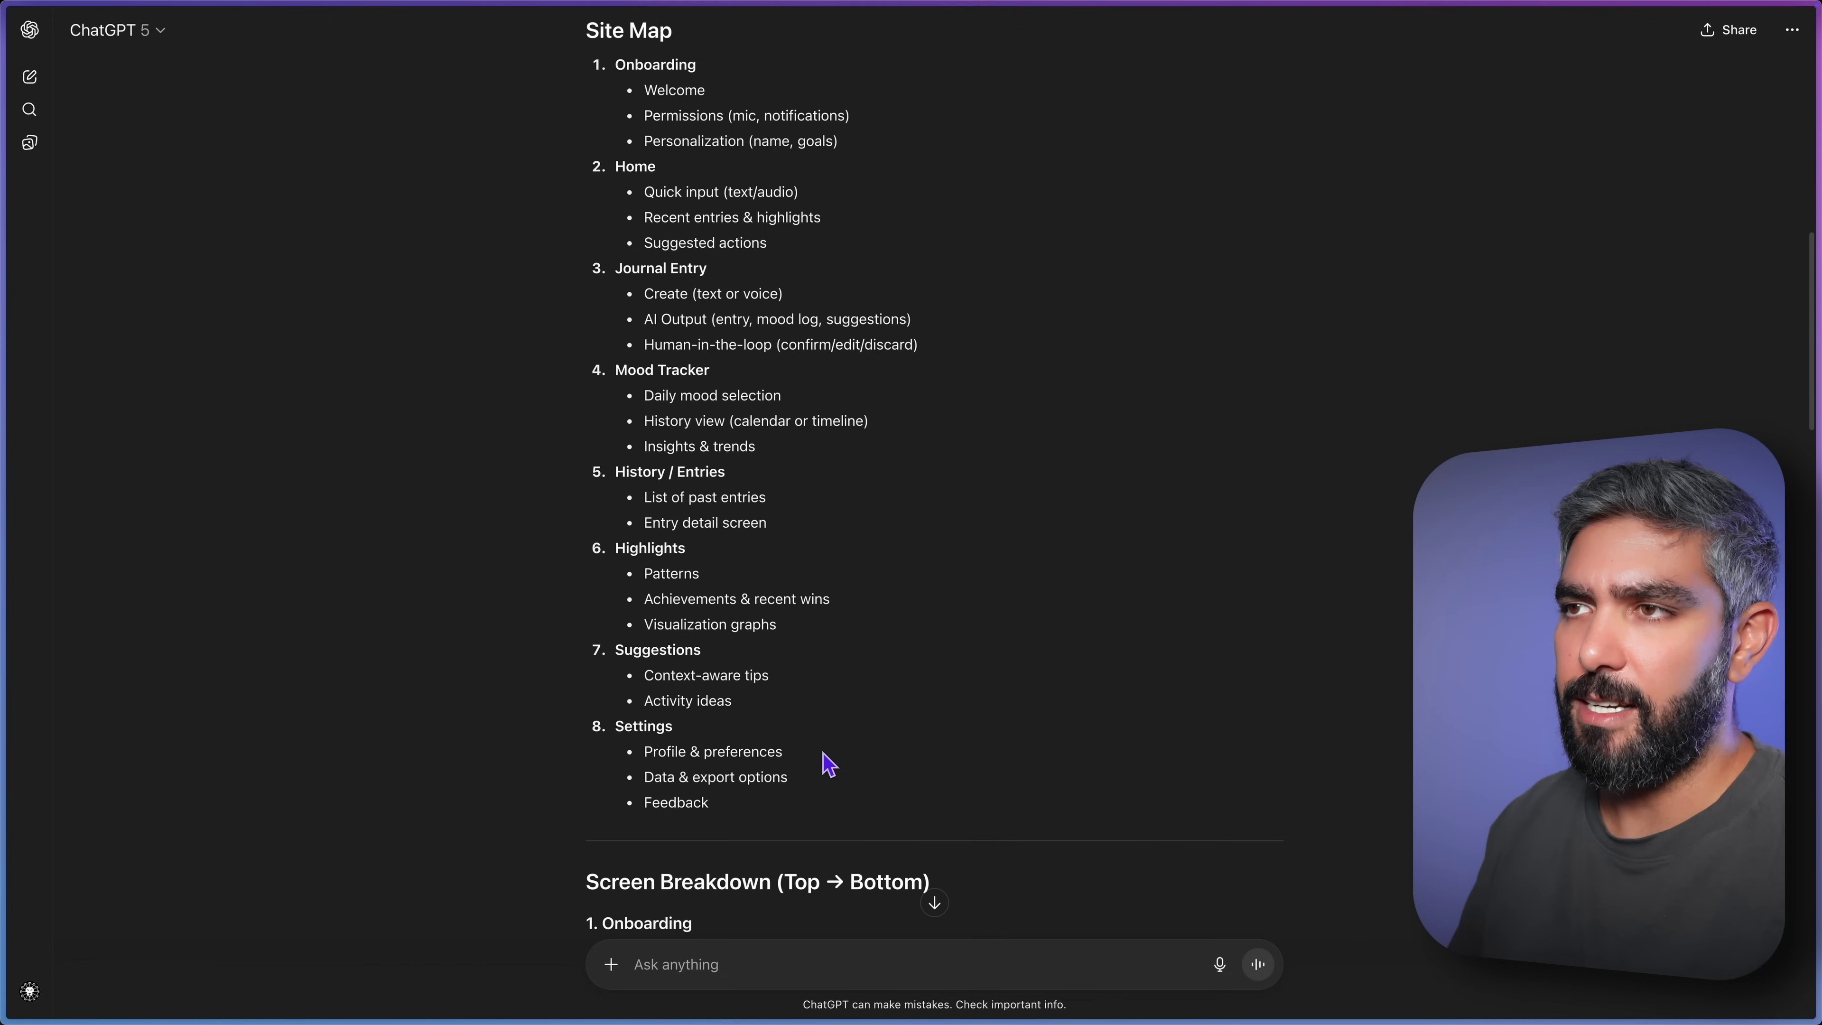
scroll(887, 755, down, 10)
scroll(958, 746, down, 3)
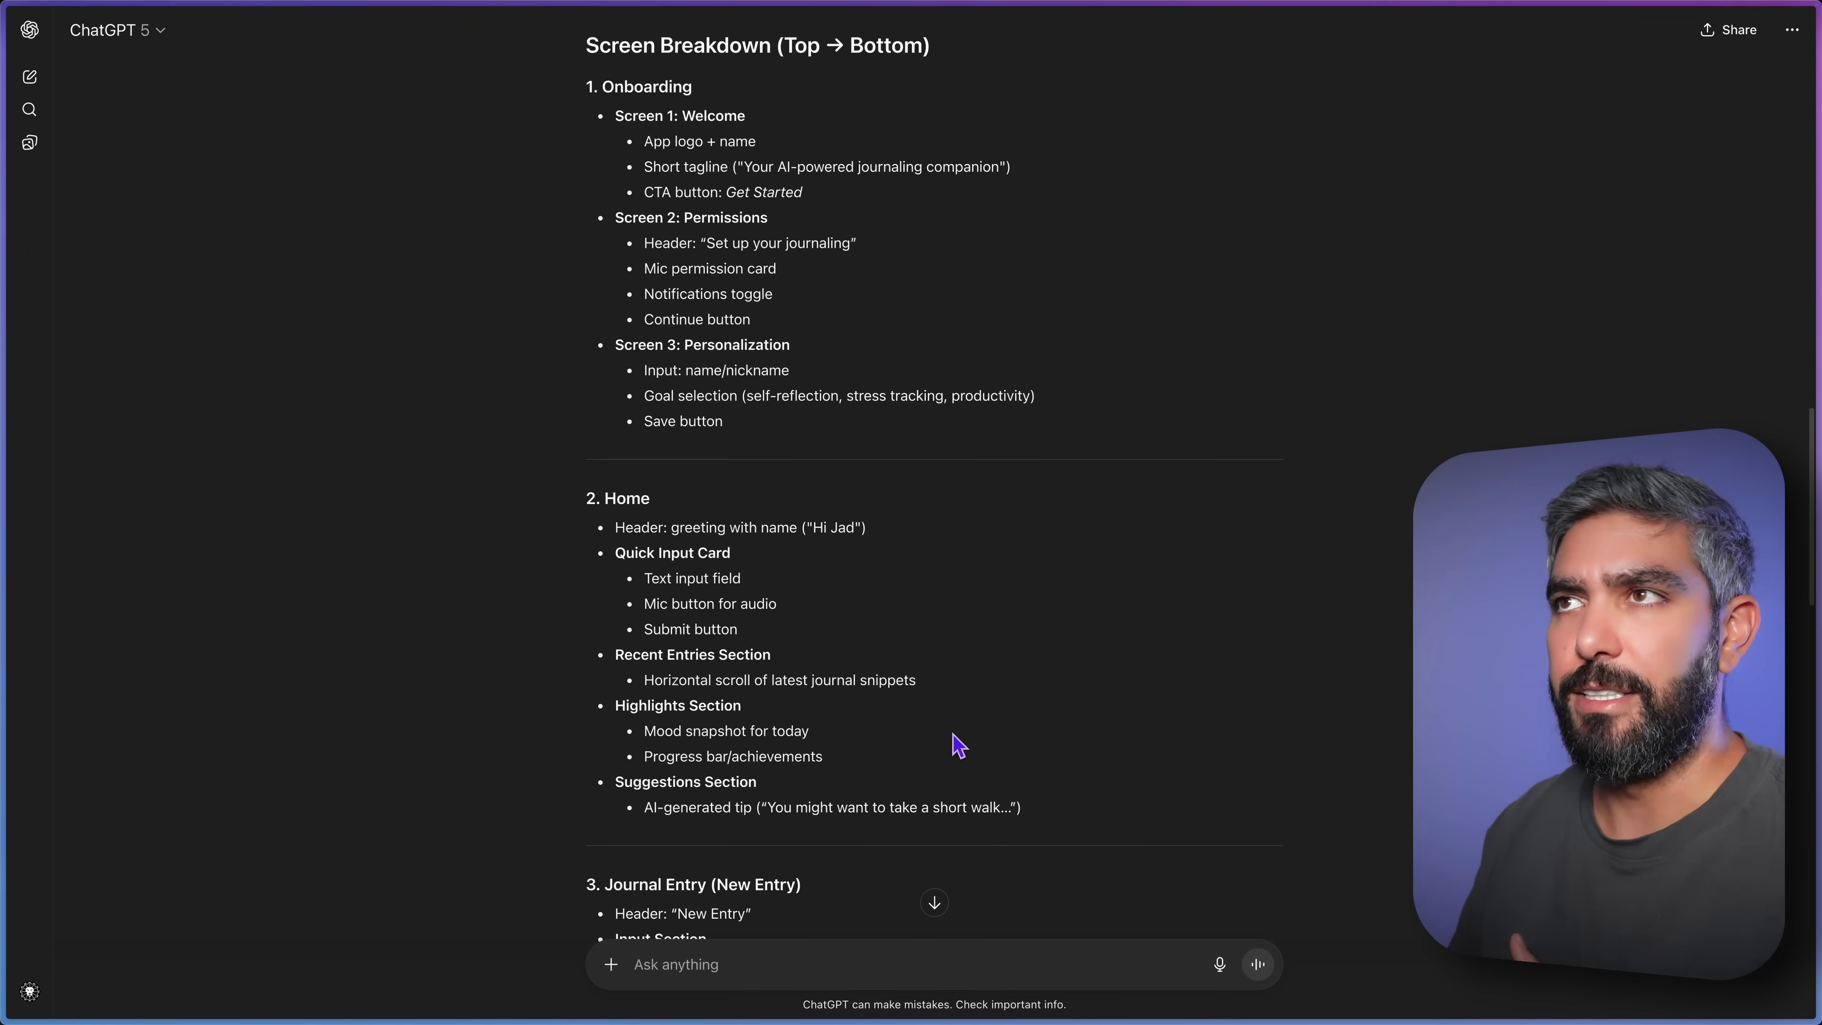
click(1757, 49)
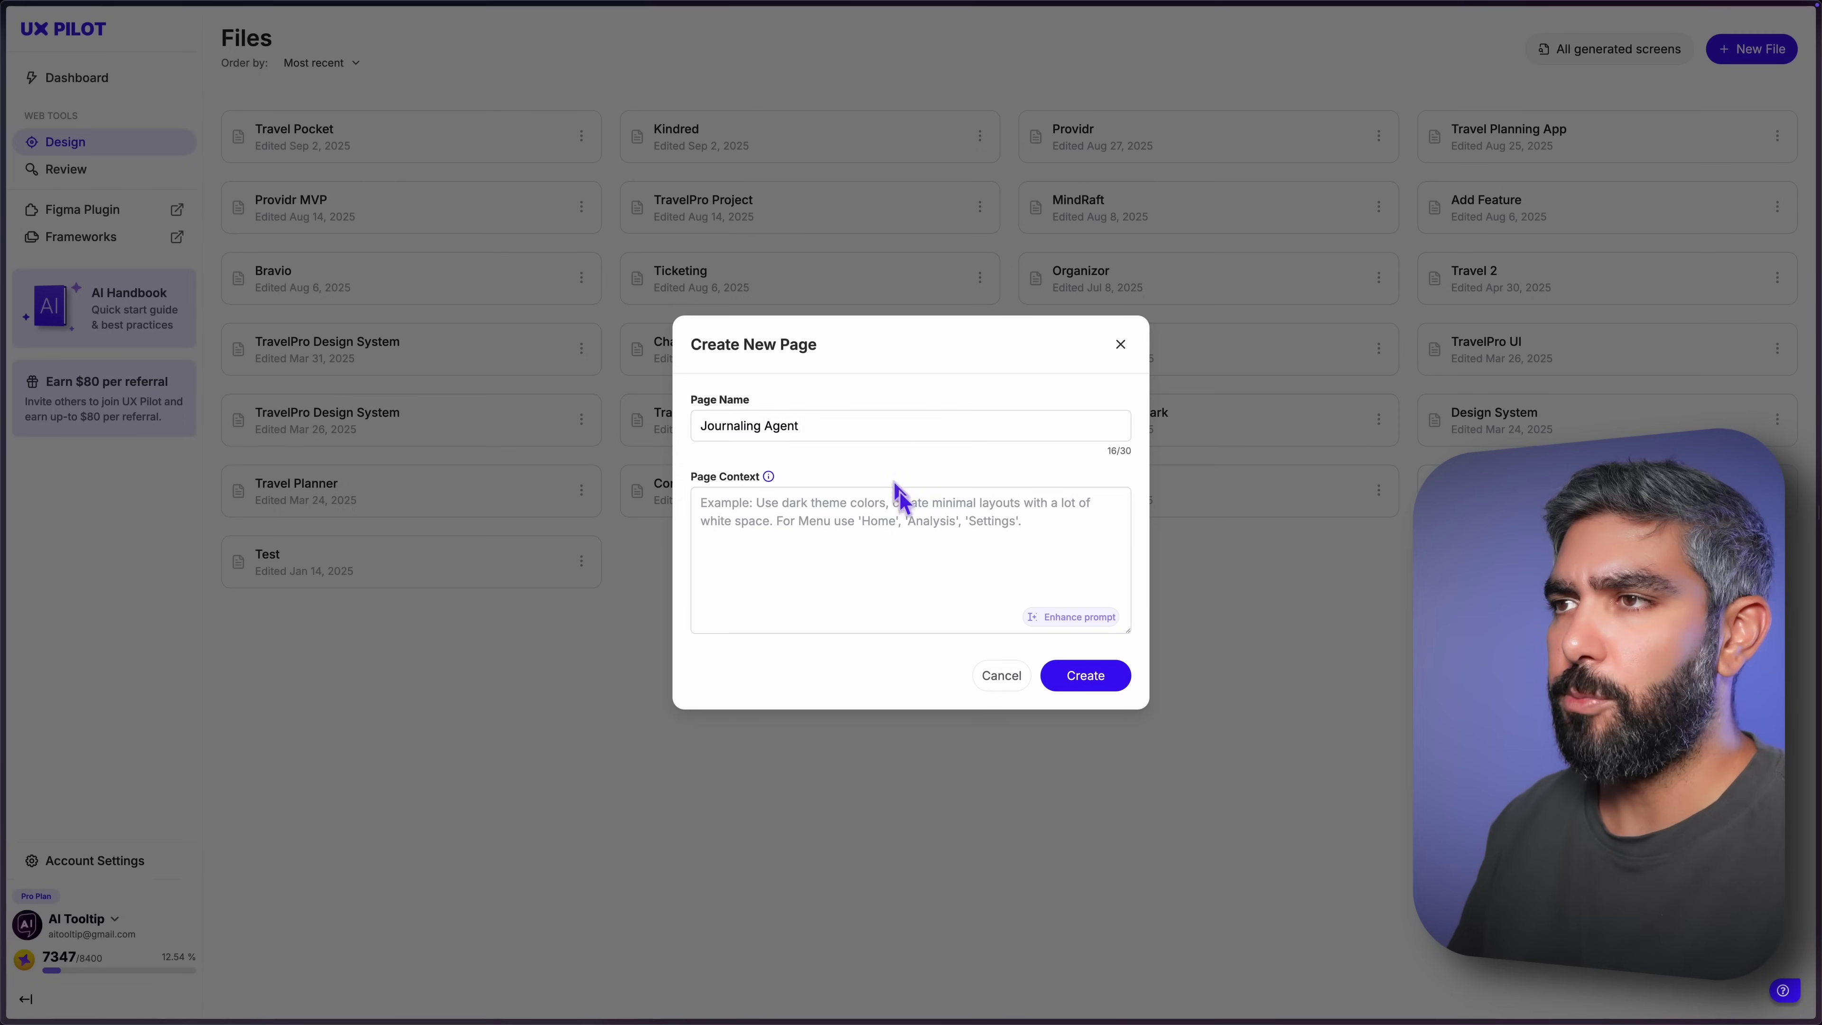
click(831, 538)
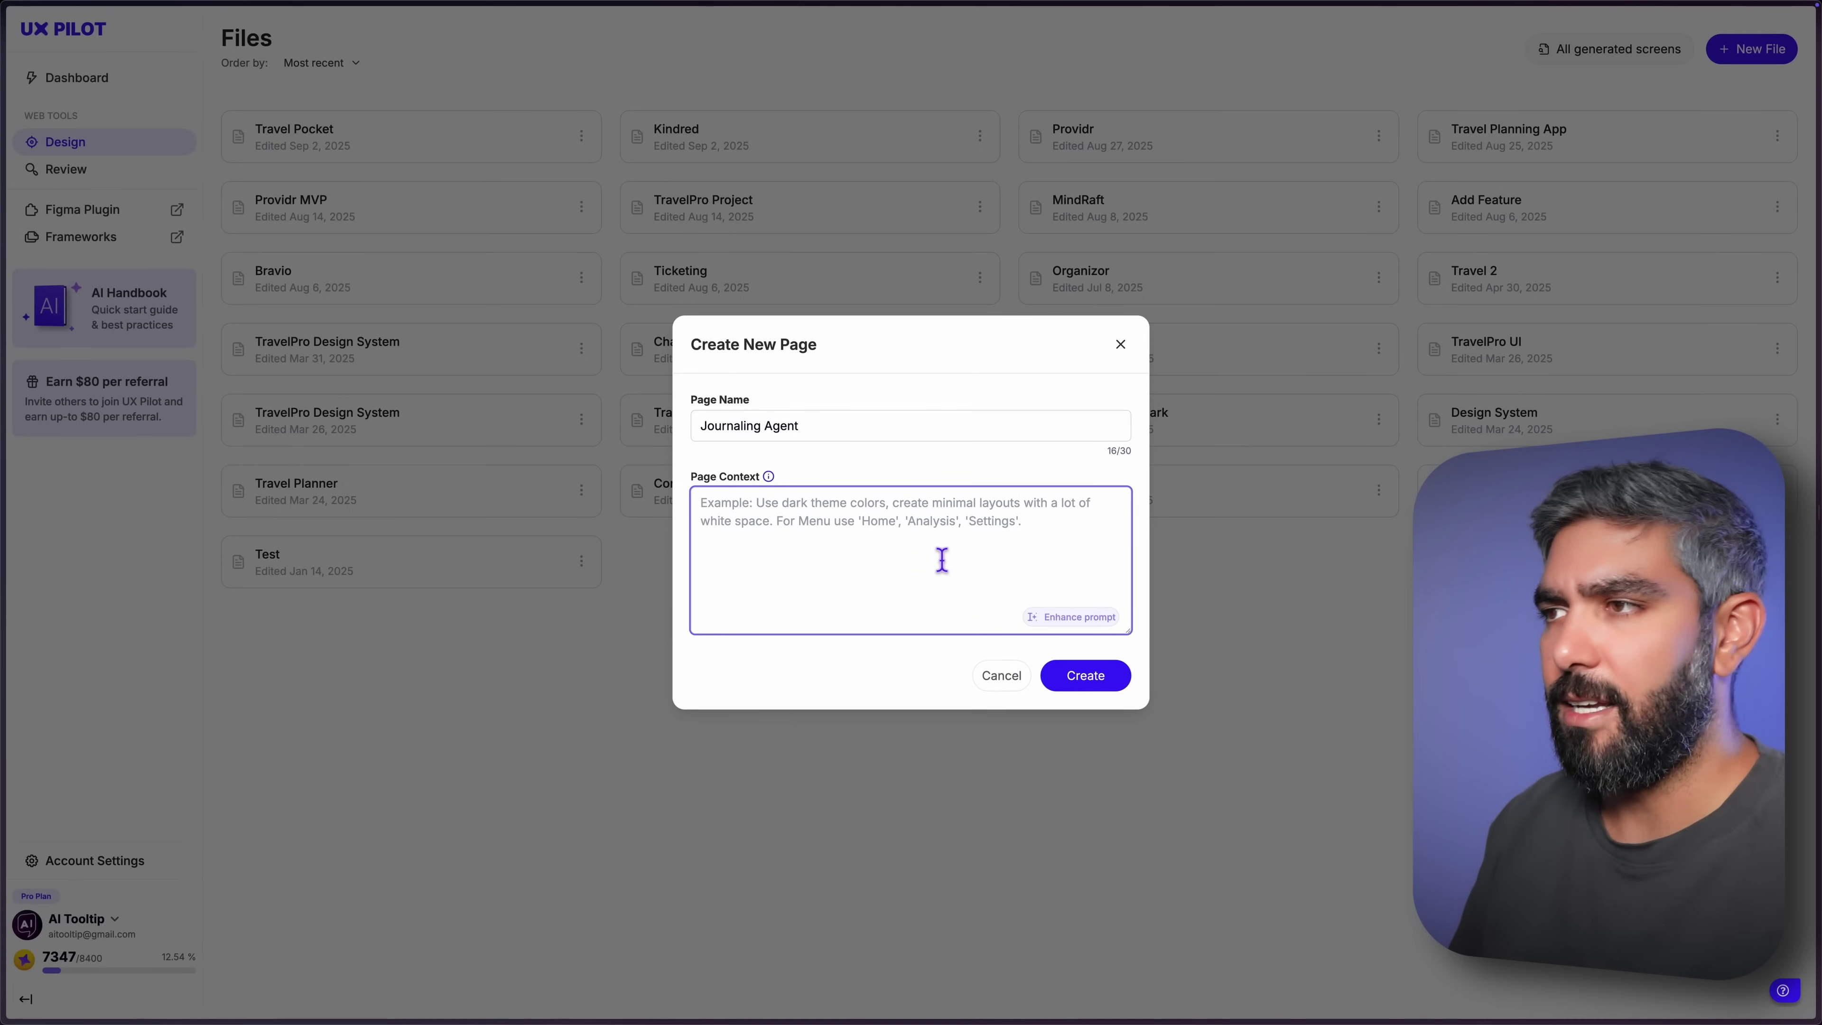
text(dark theme, bold colors, transparency.)
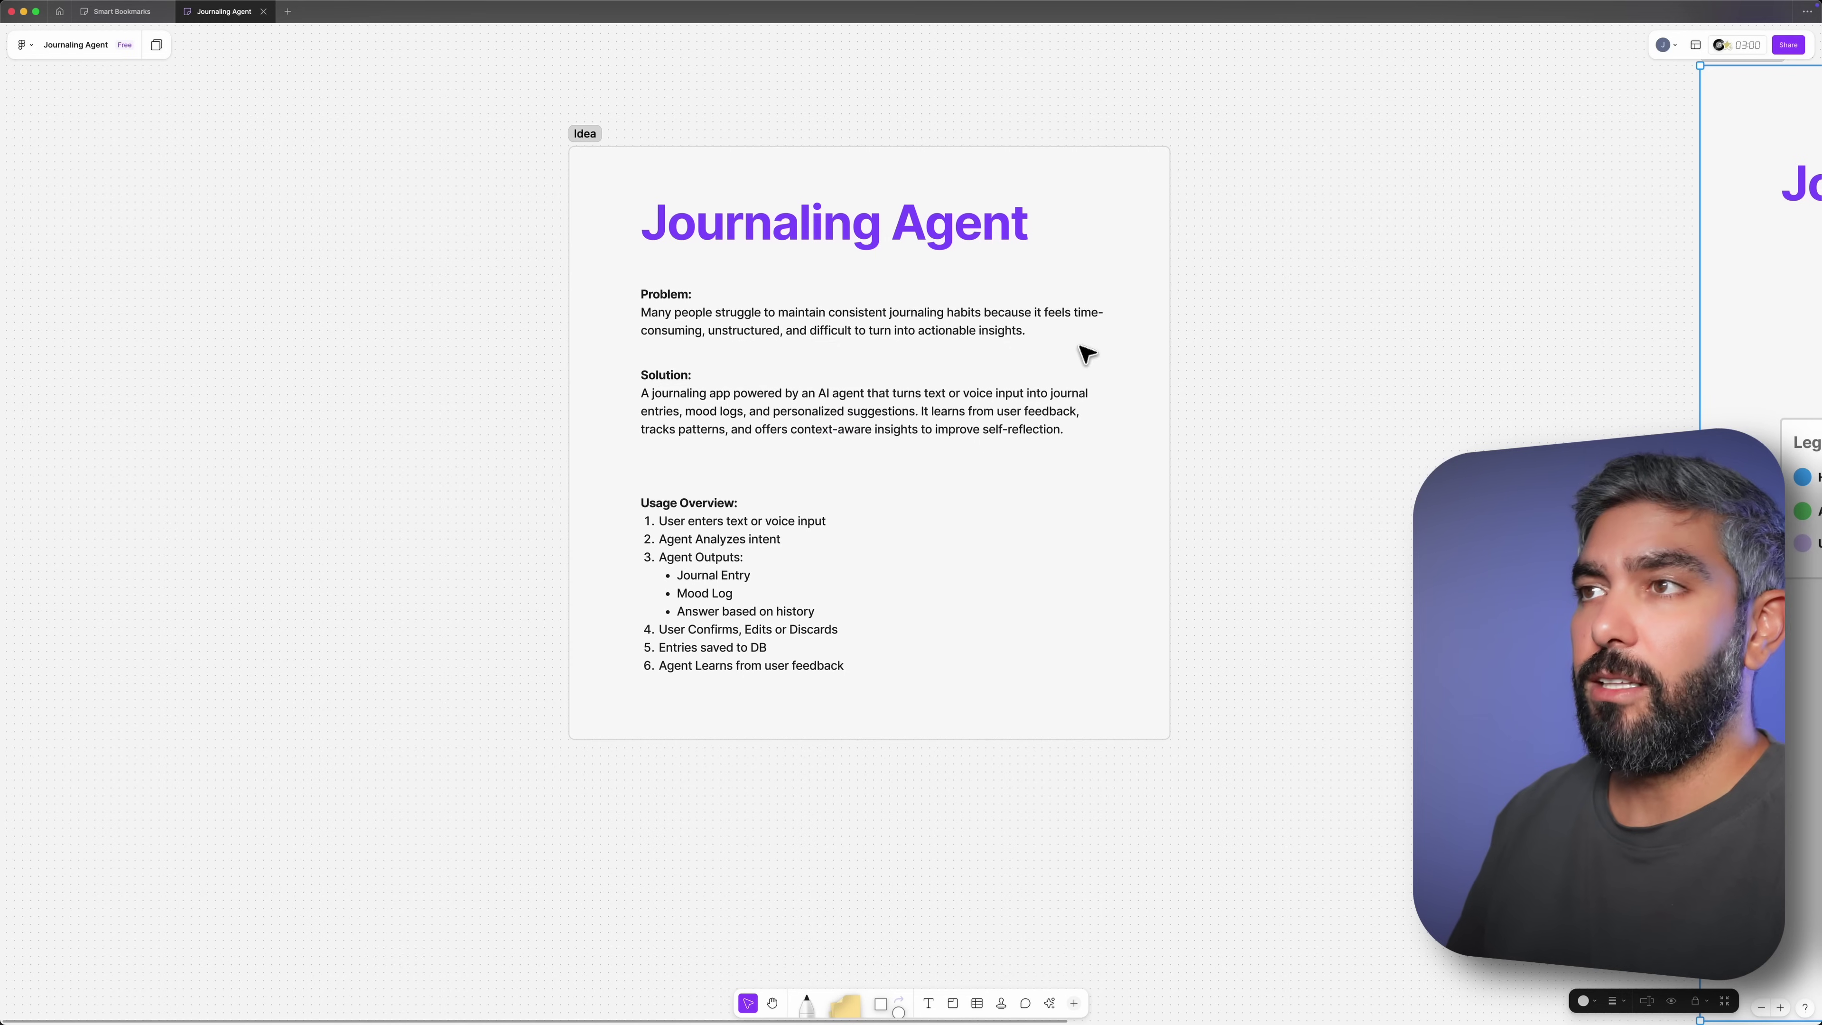
Copy the Solution paragraph from the Journaling Agent idea board into the design prompt's Context in UX Pilot.
double_click(896, 425)
click(997, 431)
drag(1062, 431, 602, 403)
key(ctrl+c)
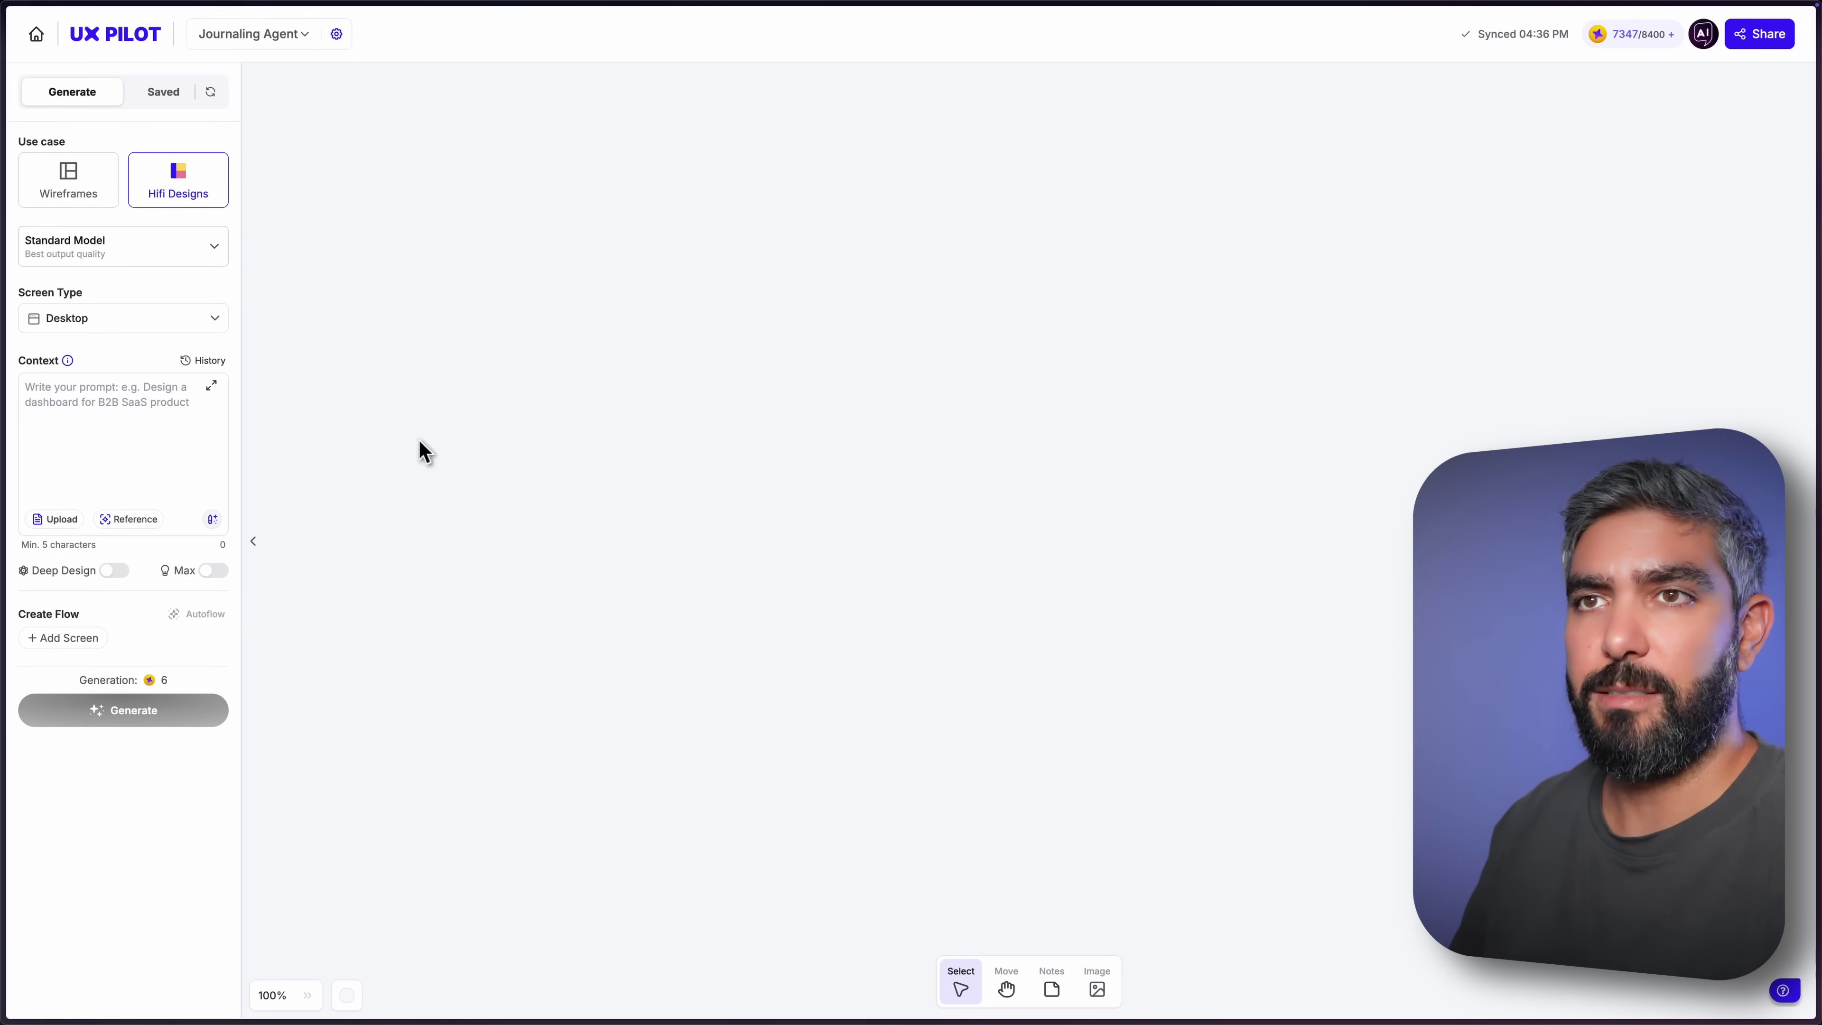
click(176, 438)
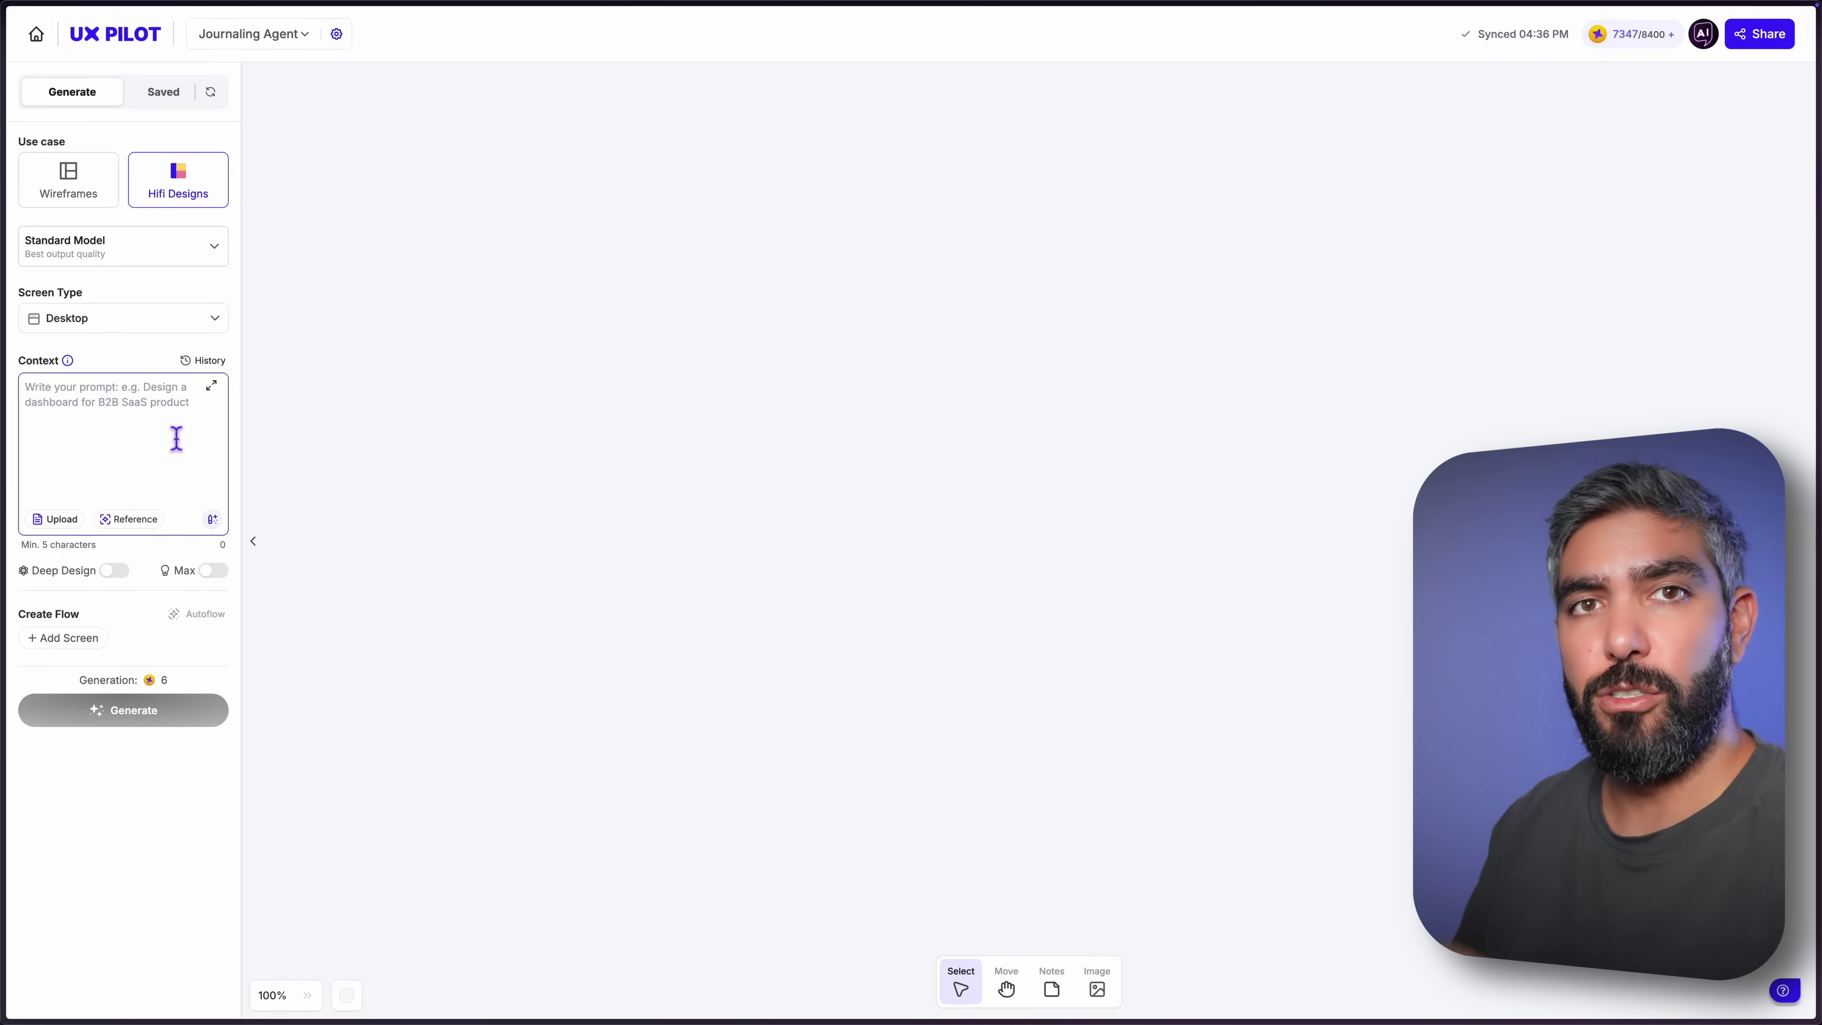
key(ctrl+v)
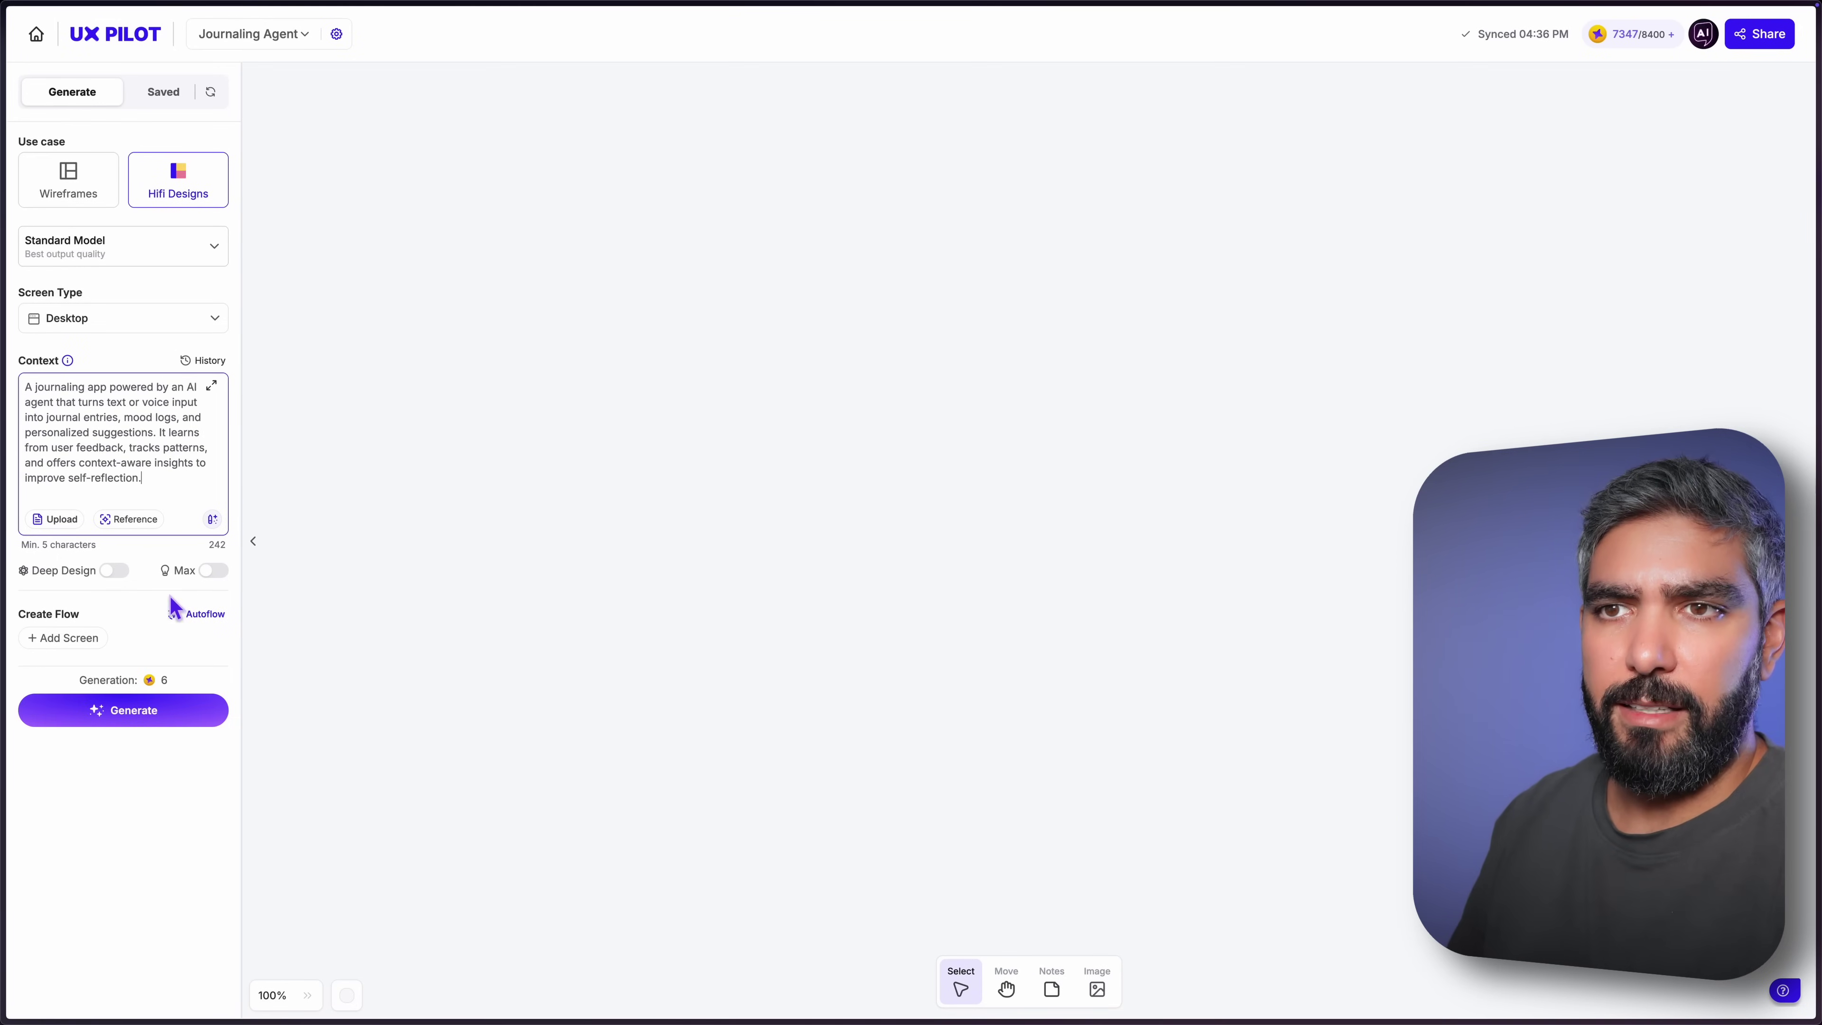
Add a screen to the flow and describe it with the Home section copied from ChatGPT's screen breakdown.
click(86, 642)
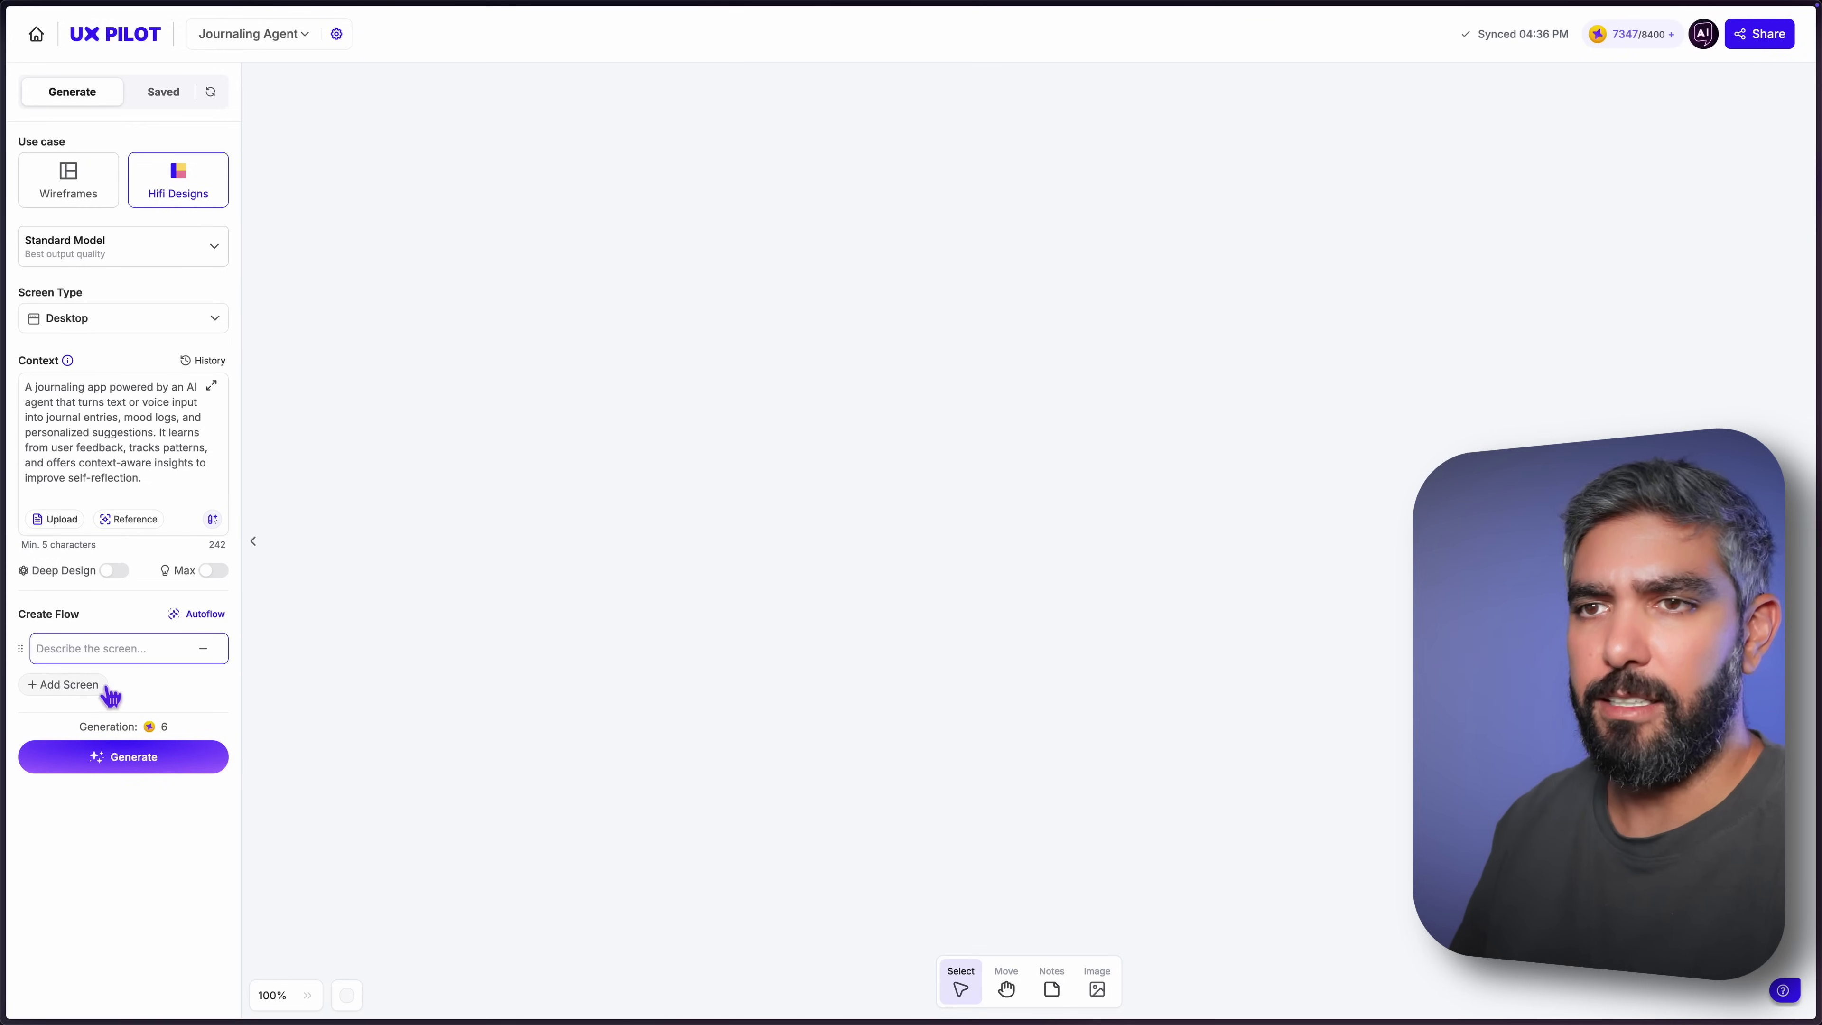
key(super+Tab)
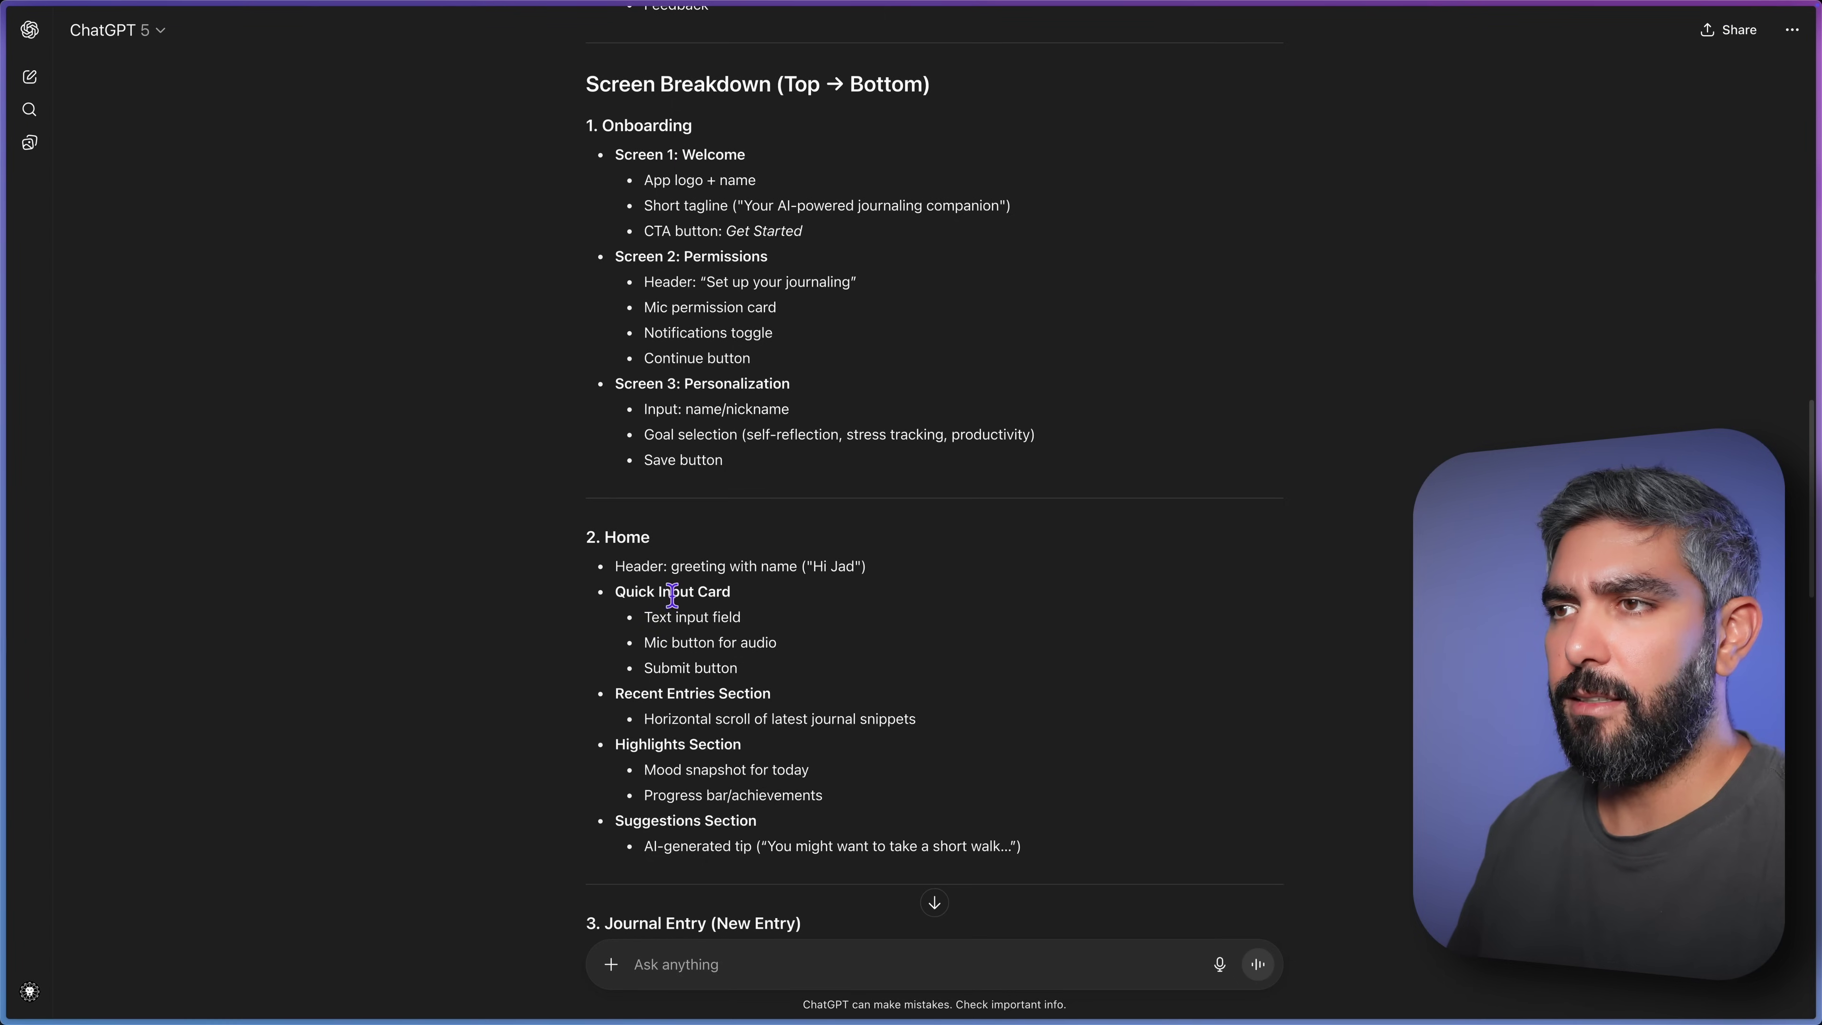
scroll(672, 595, down, 2)
drag(635, 471, 948, 778)
key(super+c)
key(super+Tab)
key(super+v)
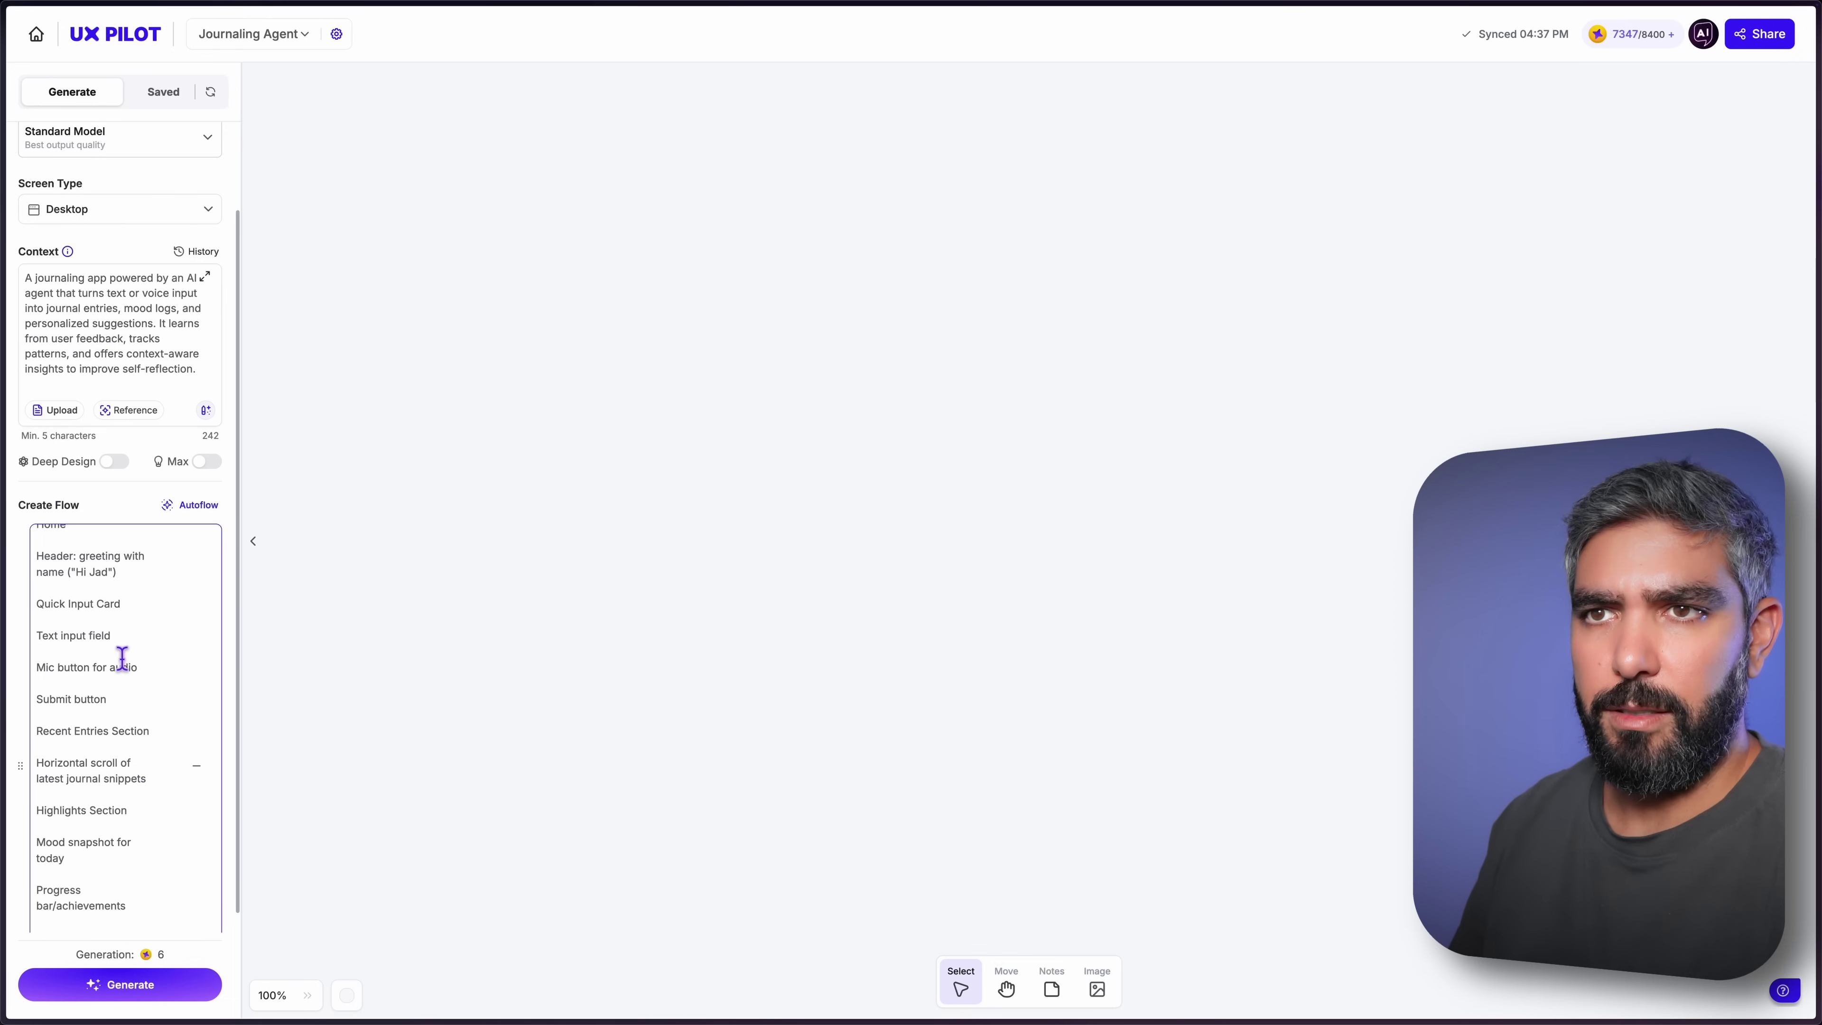
Add flow screens for Journal Entry (New Entry) and Mood Tracker, using their sections copied from ChatGPT's screen breakdown.
key(super+Tab)
drag(604, 522, 842, 864)
key(super+c)
key(super+Tab)
key(super+v)
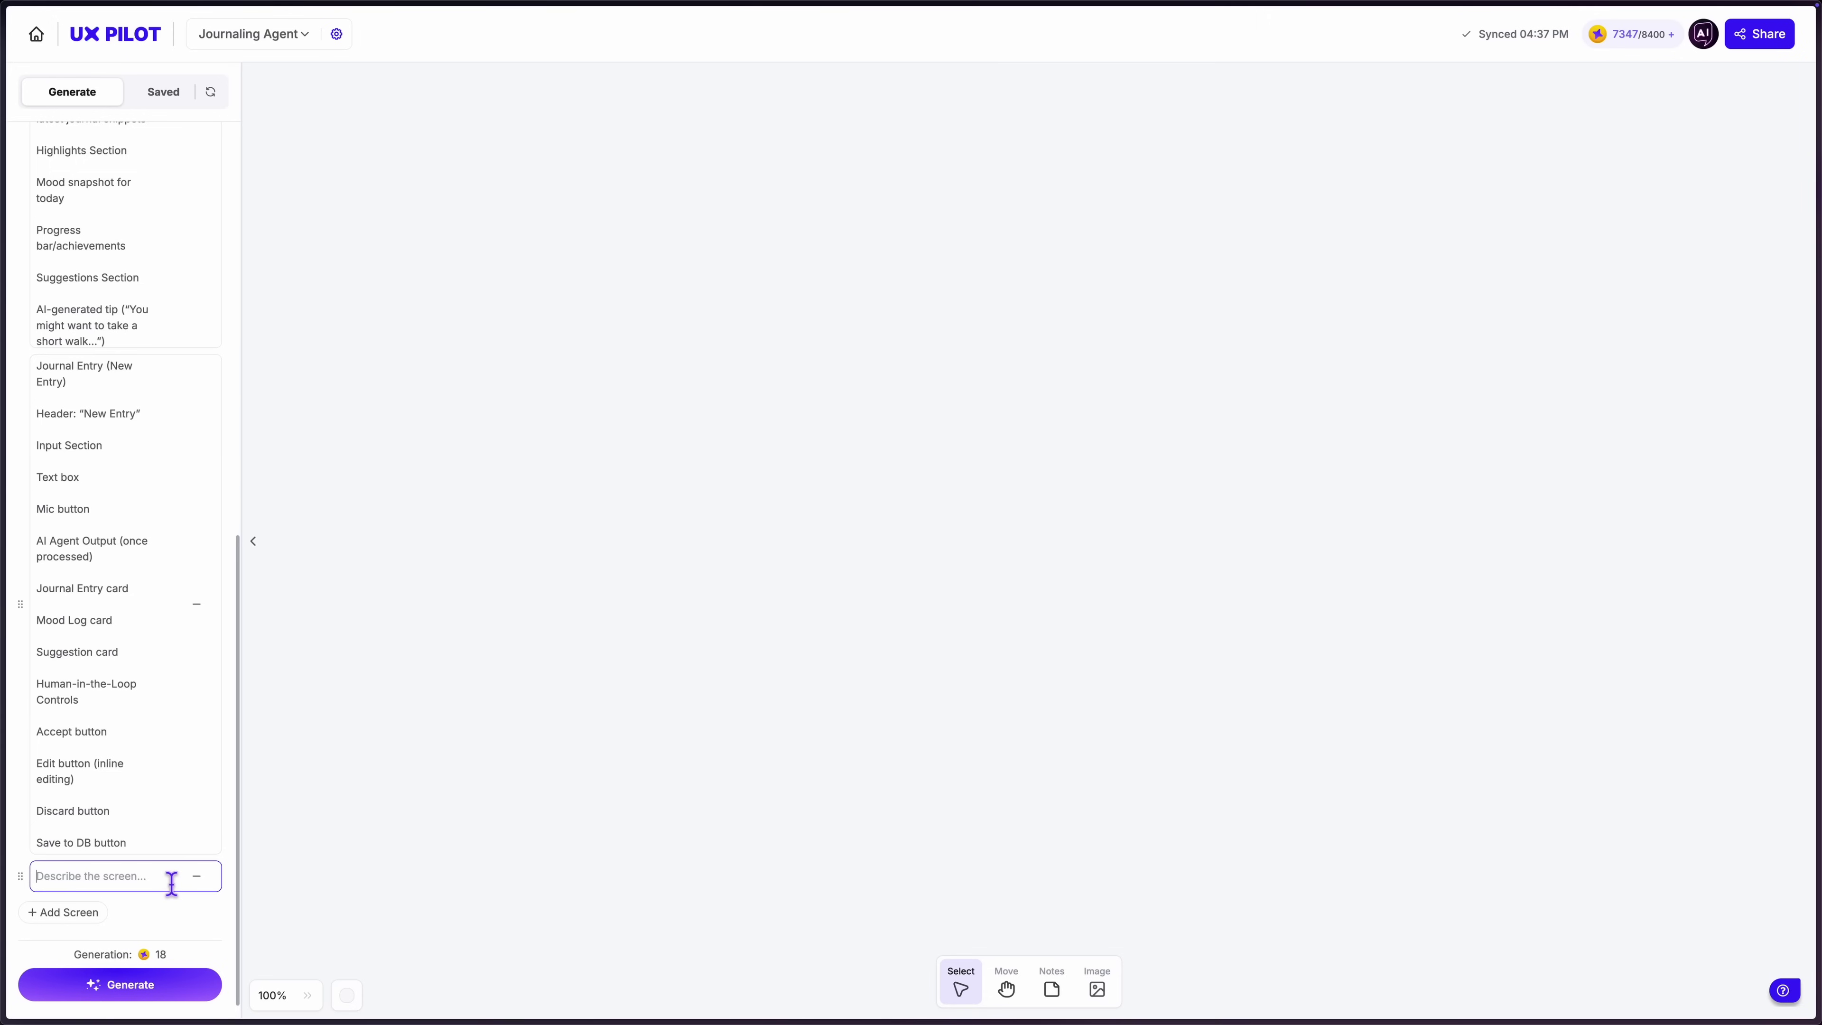
key(super+v)
Add a flow screen for History / Entries, including the Entry Detail Screen content copied from ChatGPT's screen breakdown.
key(super+Tab)
scroll(875, 713, down, 5)
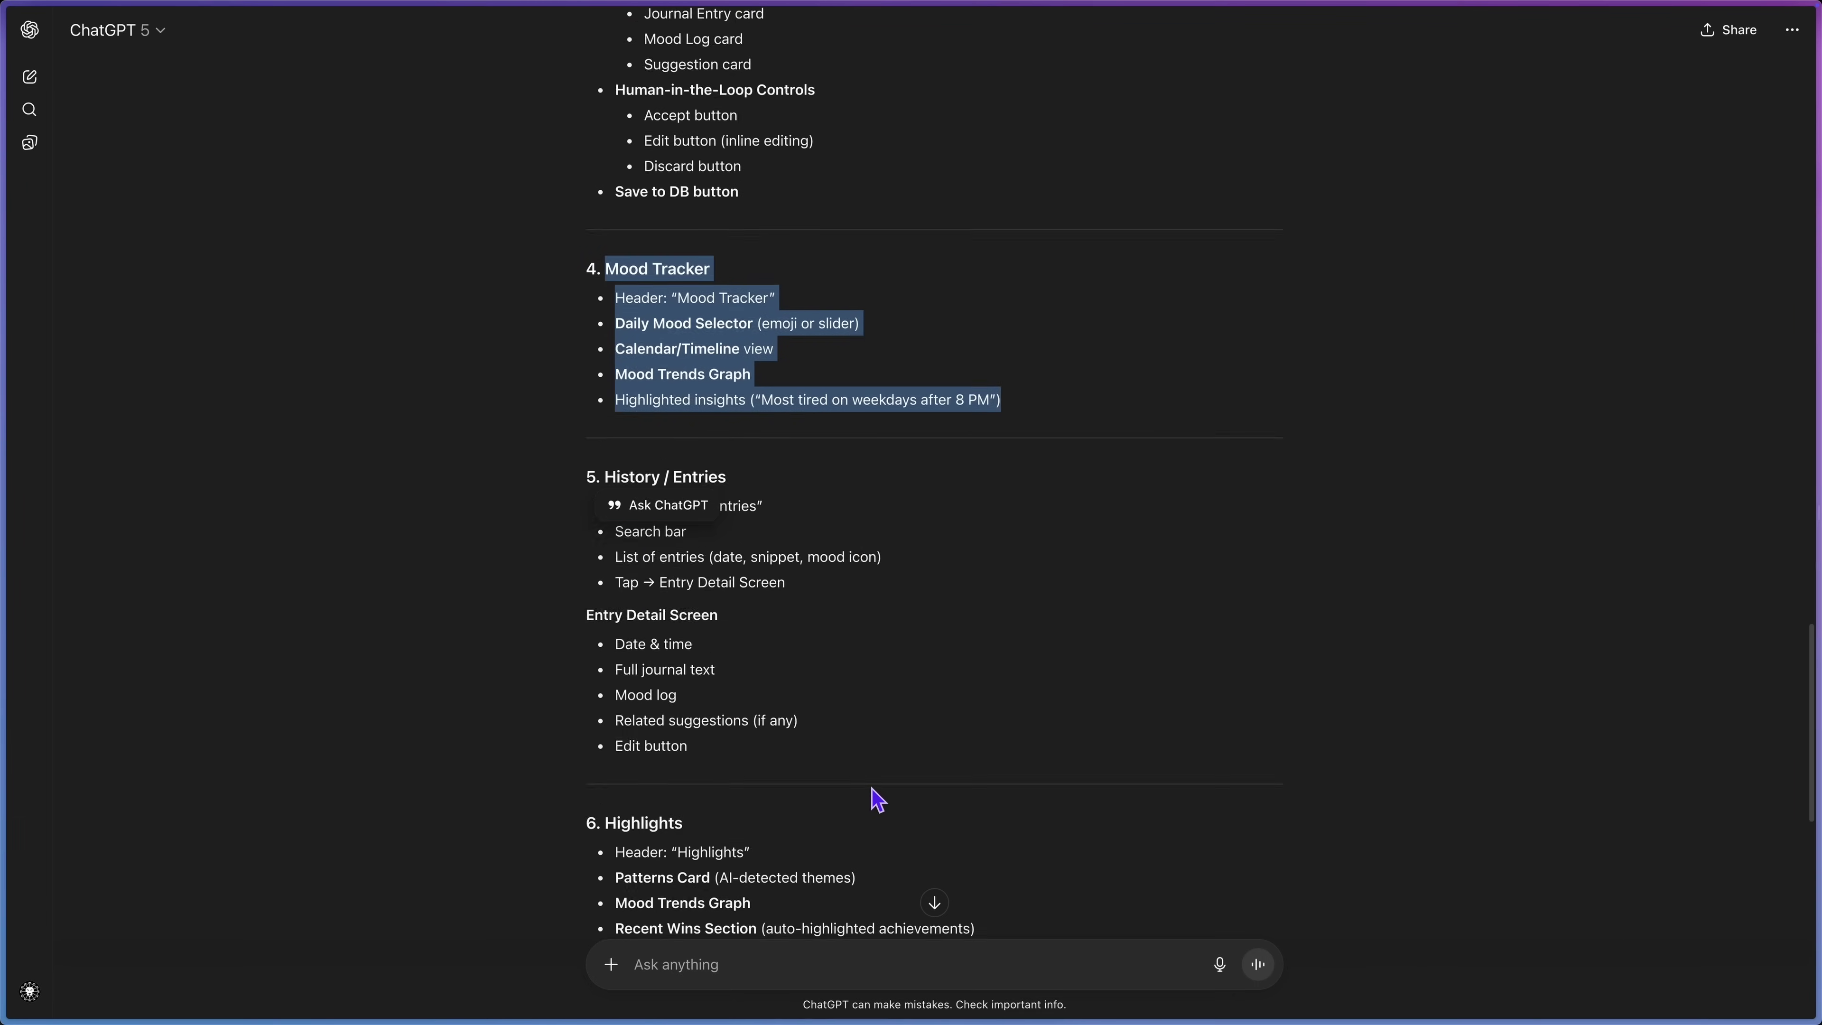
click(731, 671)
drag(697, 695, 604, 414)
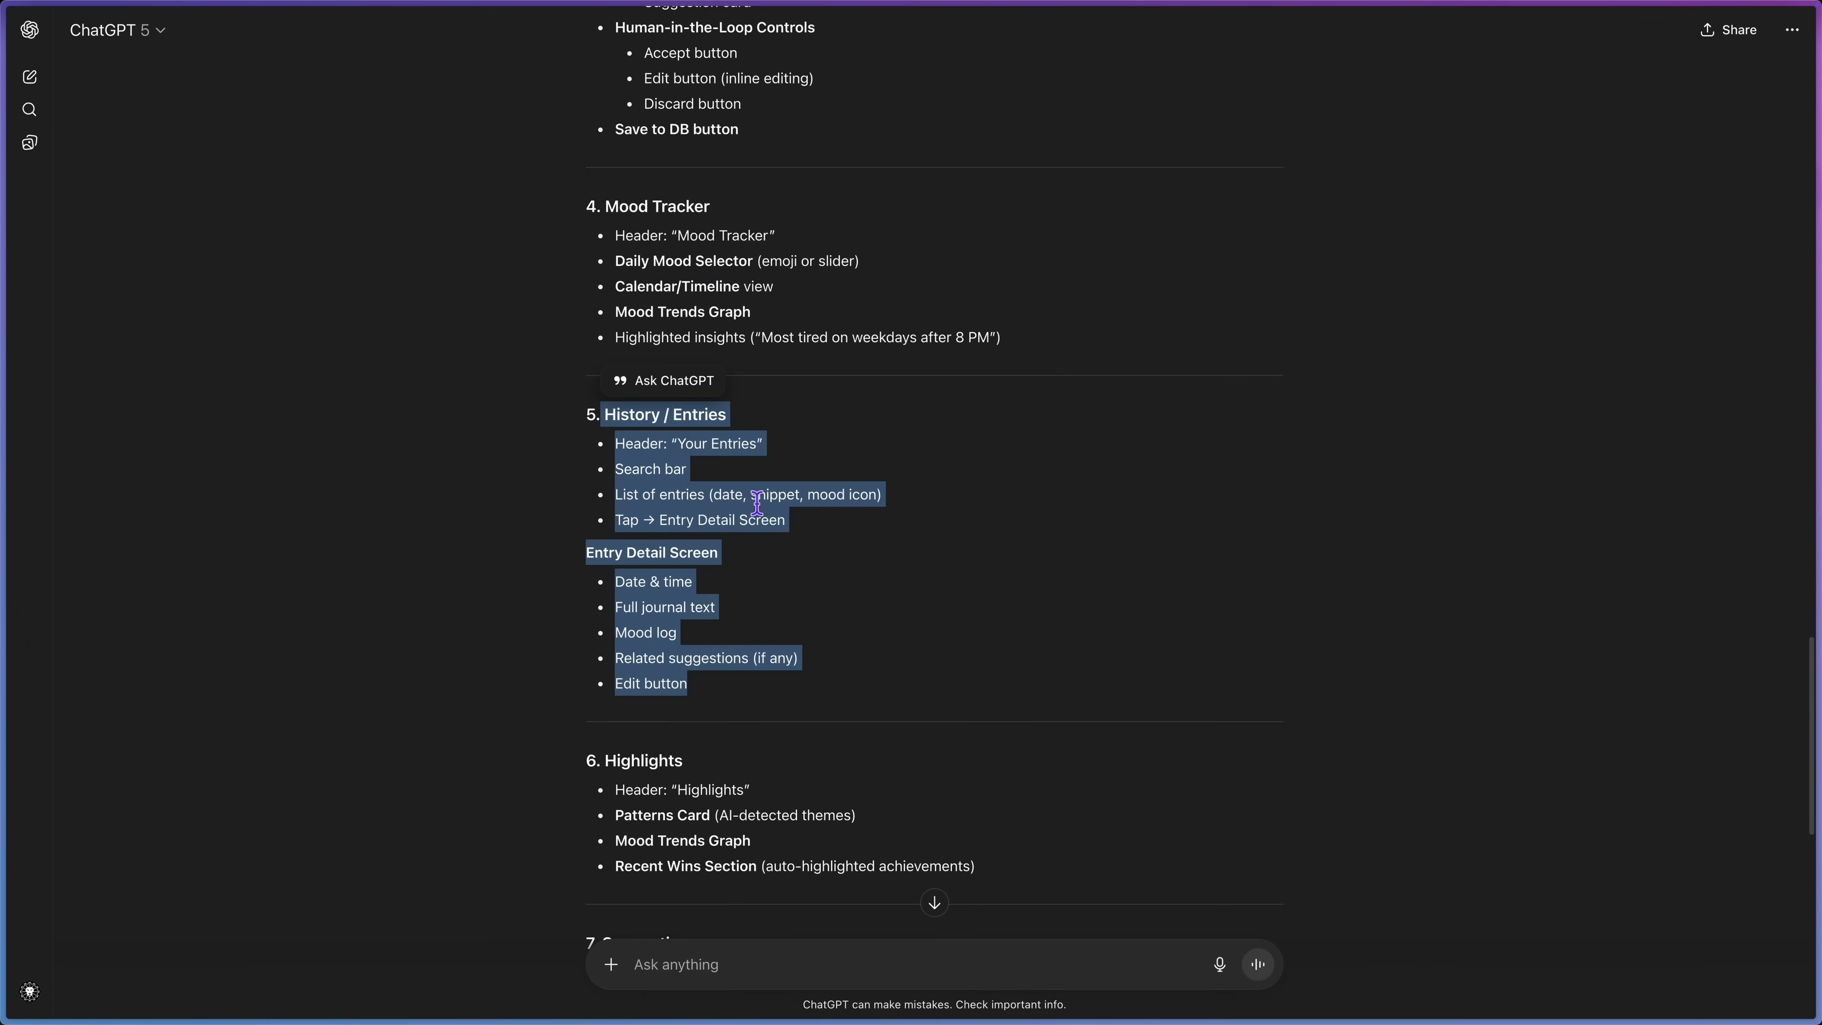
key(super+Tab)
key(ctrl+v)
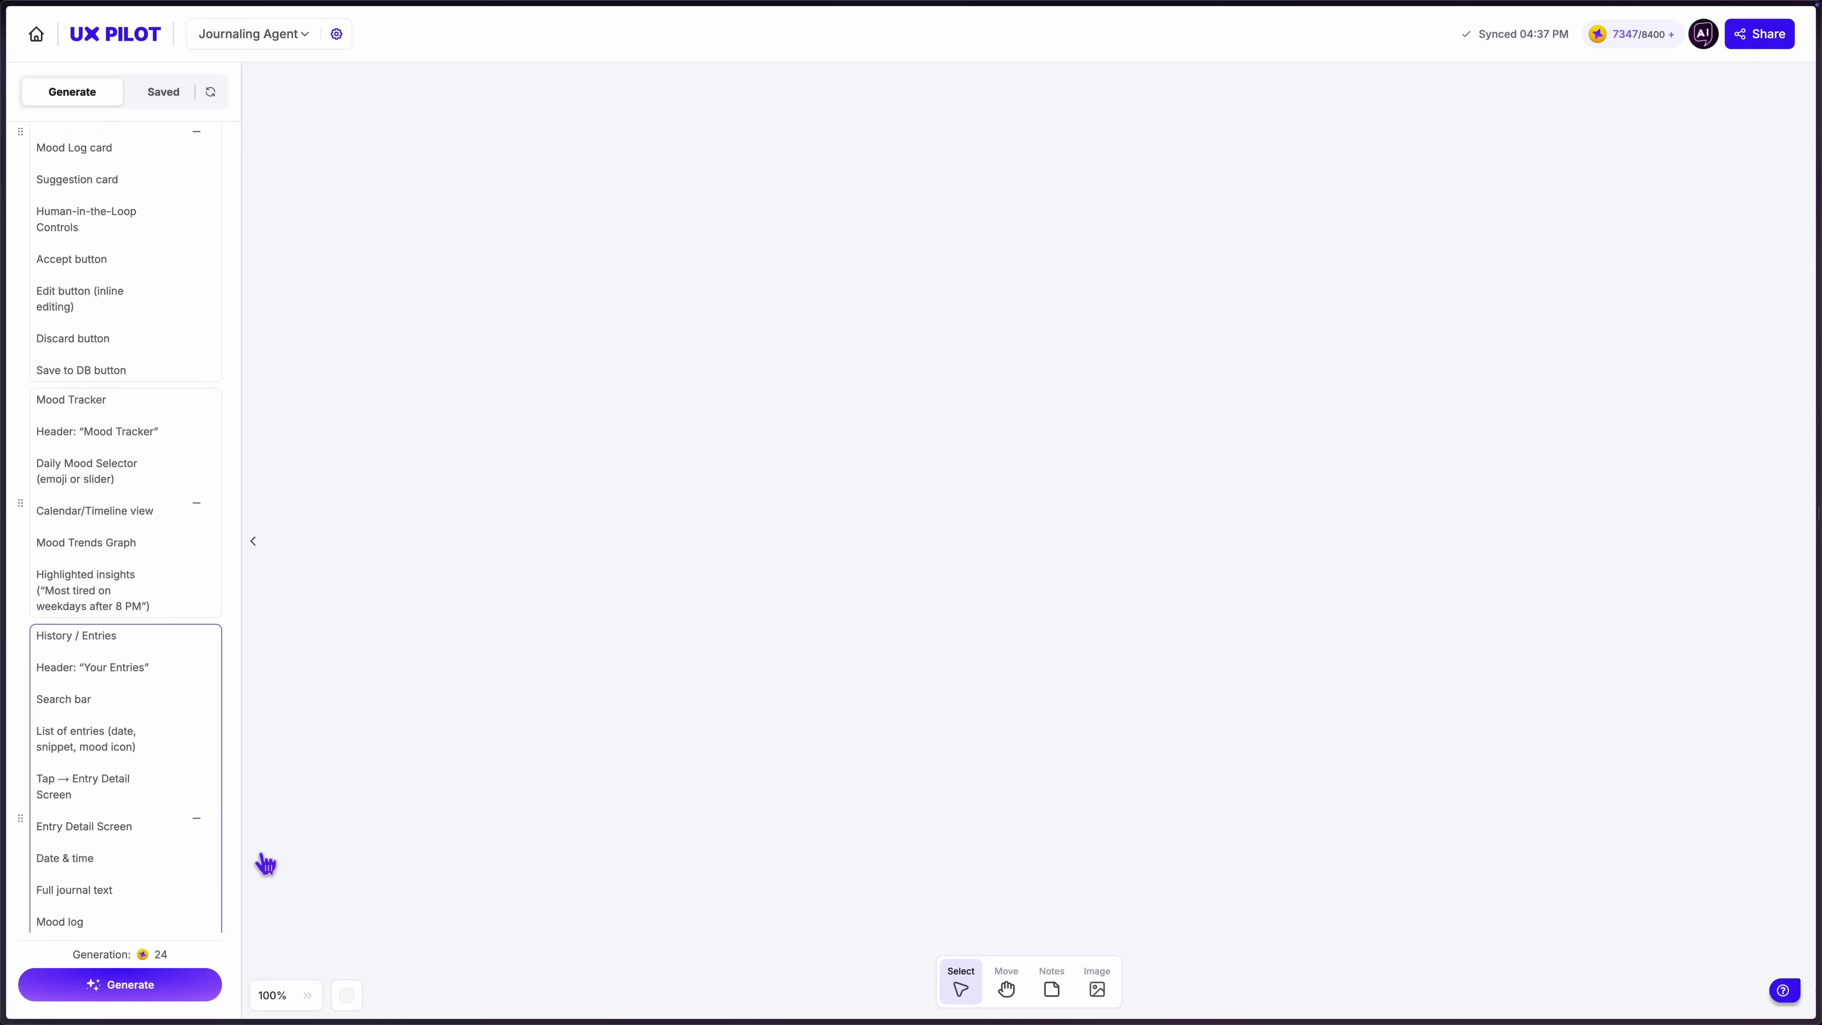
Check the pasted screen descriptions in the flow and turn on Max and Deep Design.
scroll(167, 590, up, 10)
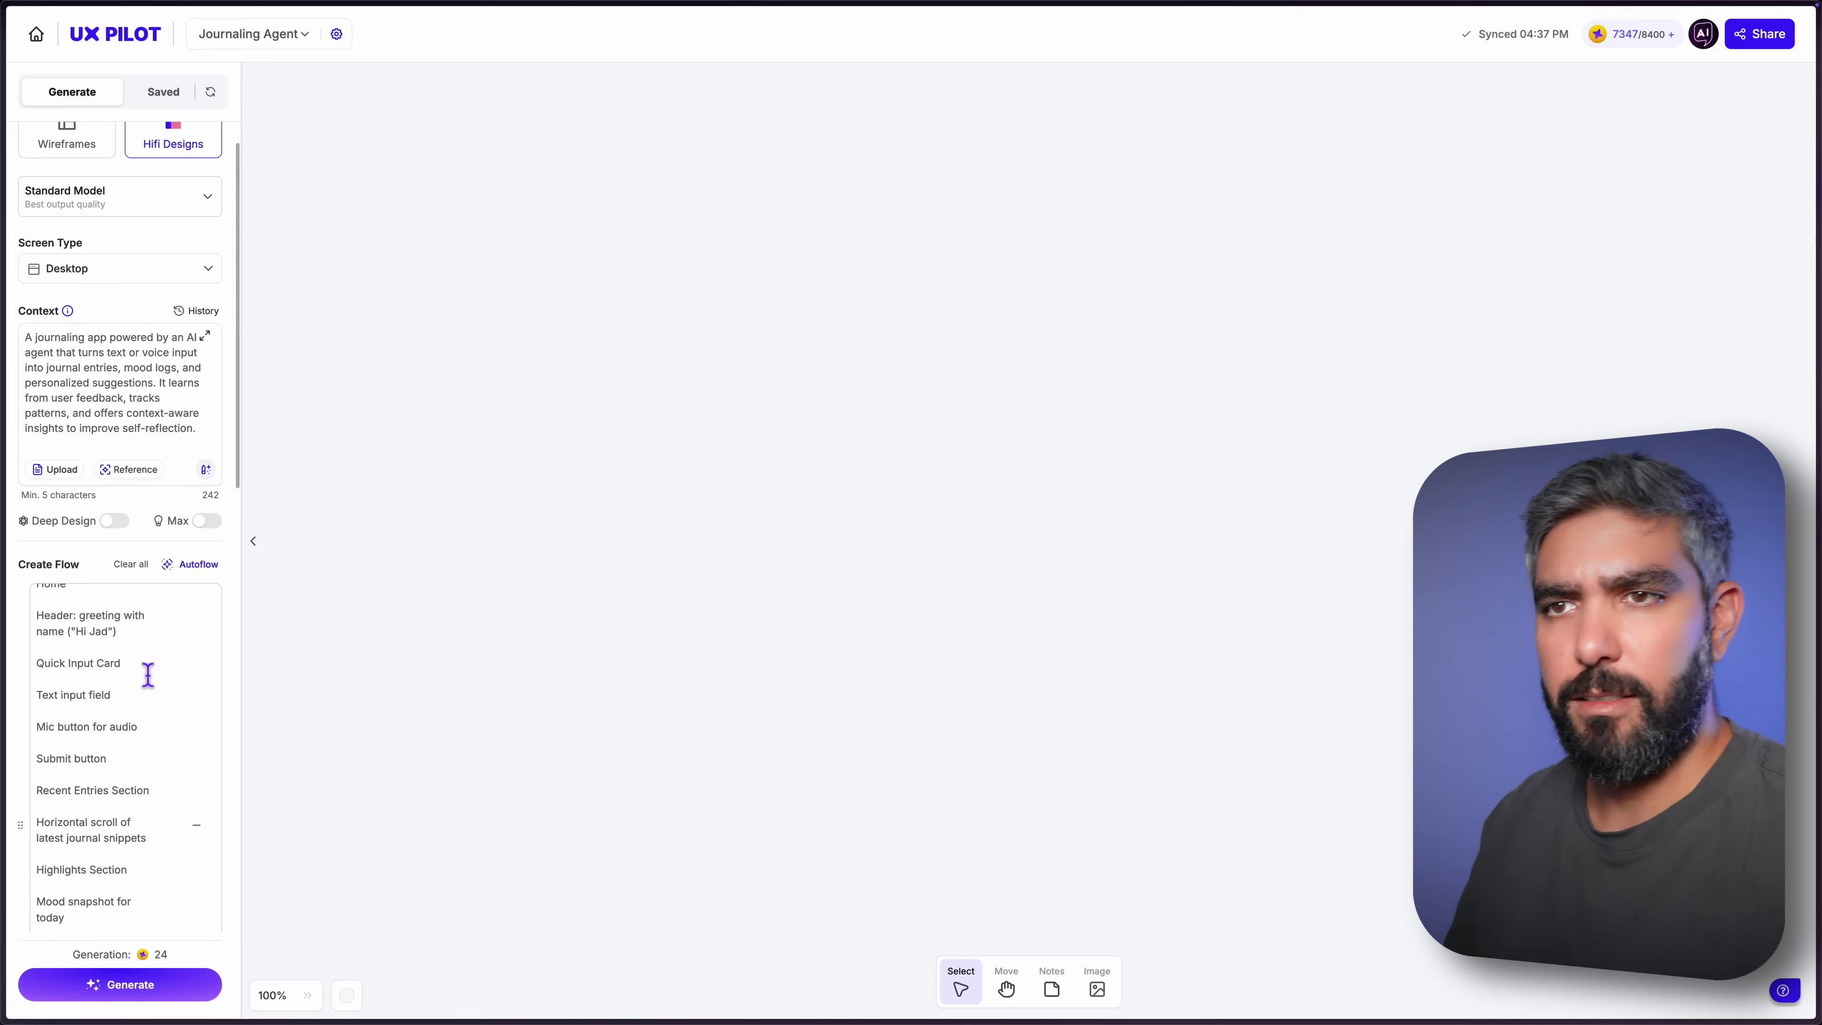
scroll(229, 679, down, 5)
scroll(171, 745, down, 10)
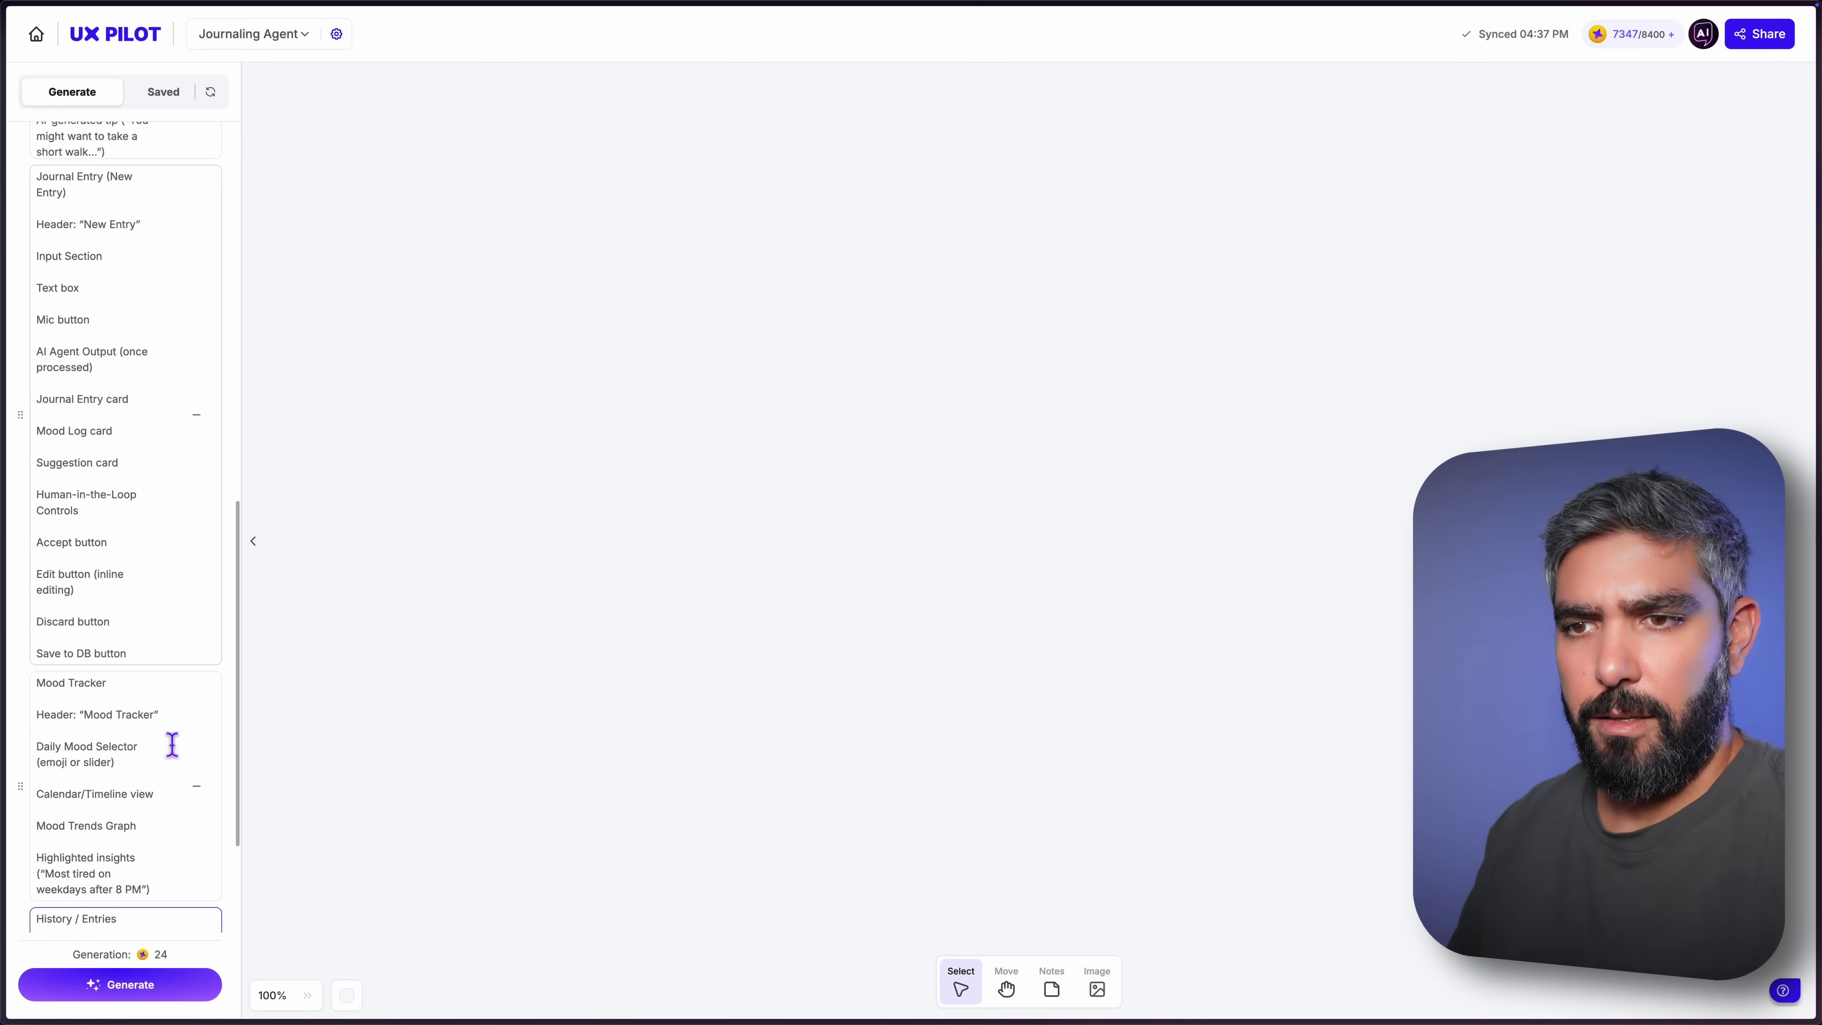
scroll(181, 735, up, 20)
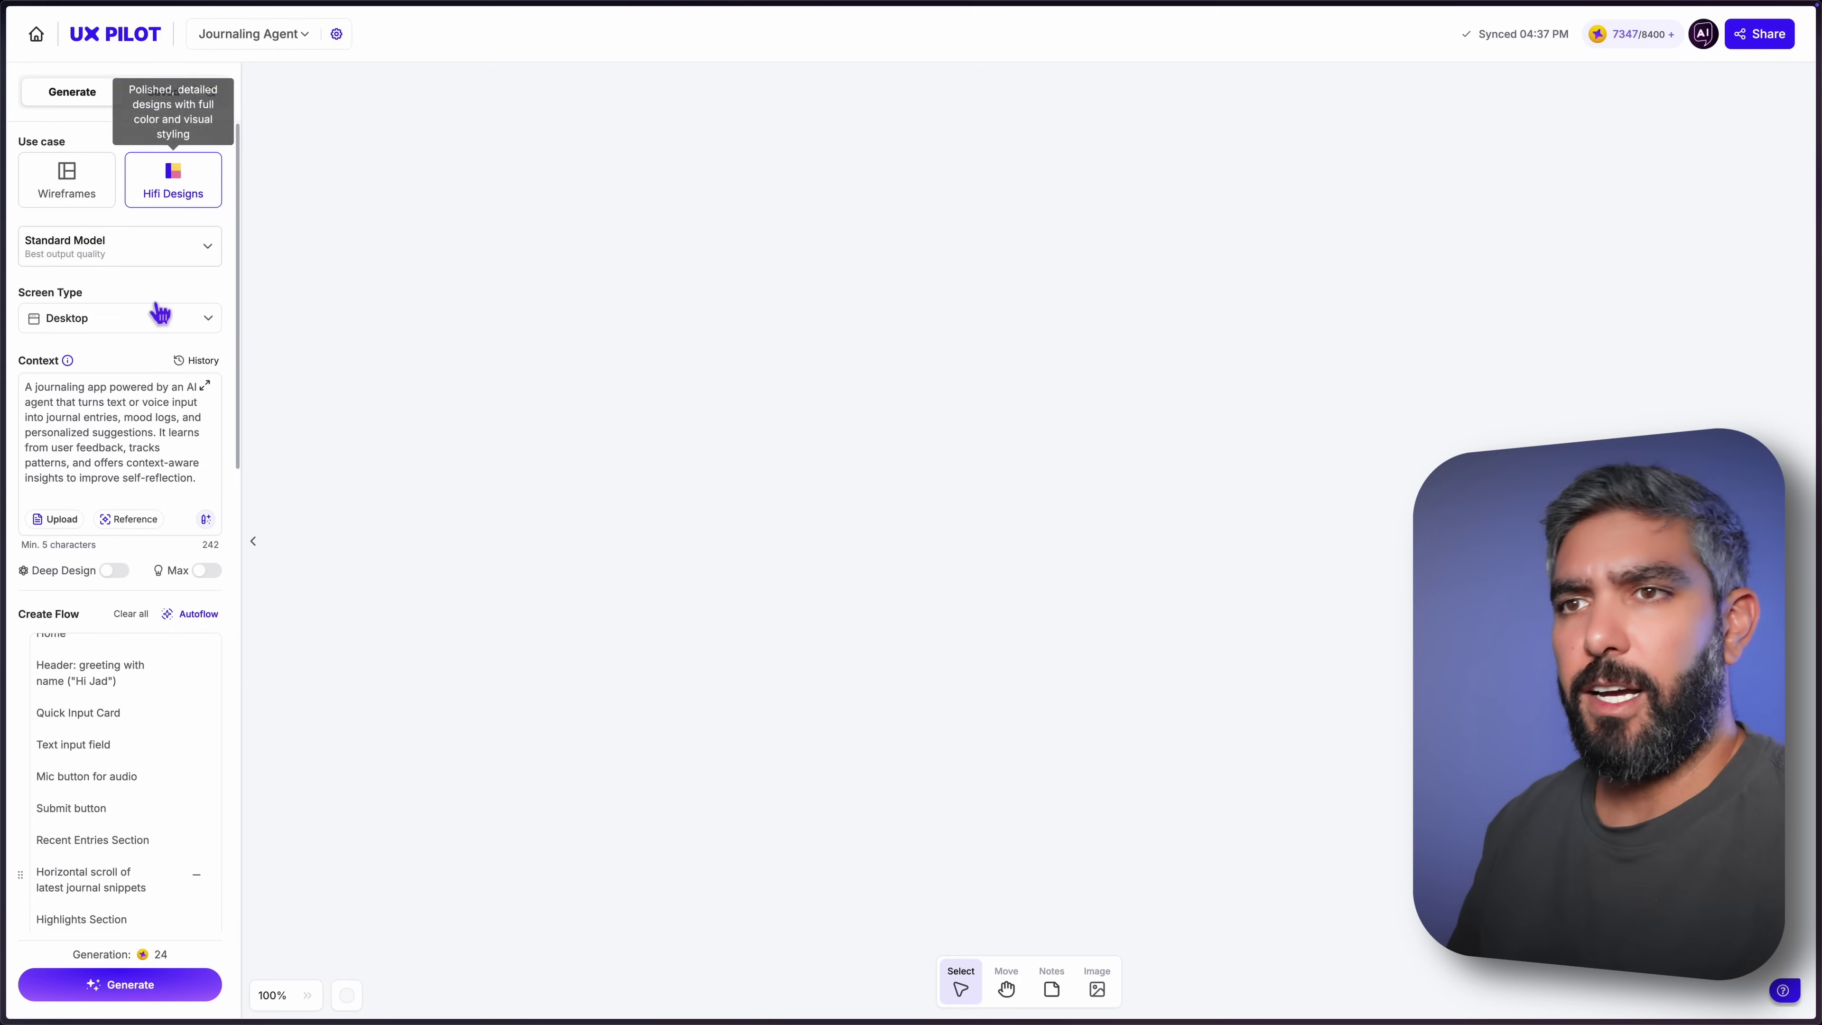
click(205, 571)
click(114, 570)
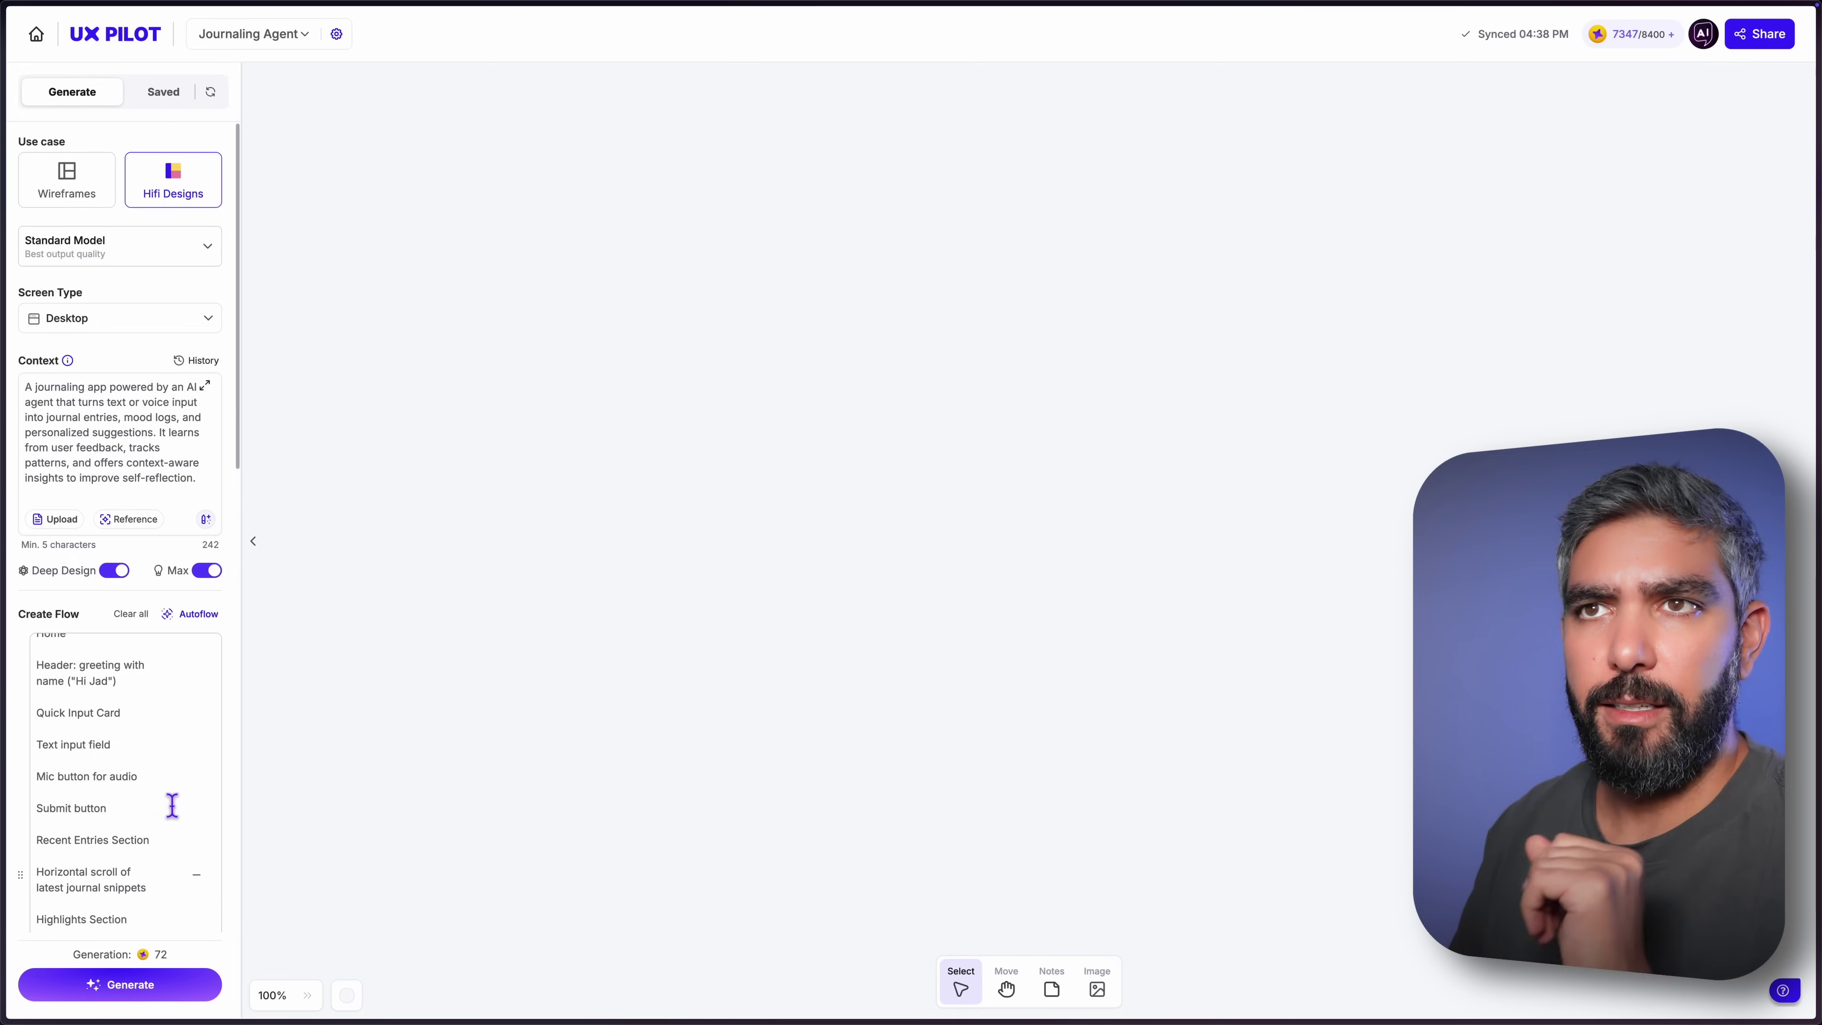
Set the screen type to Mobile app and generate the hifi designs for the flow.
click(123, 326)
click(91, 376)
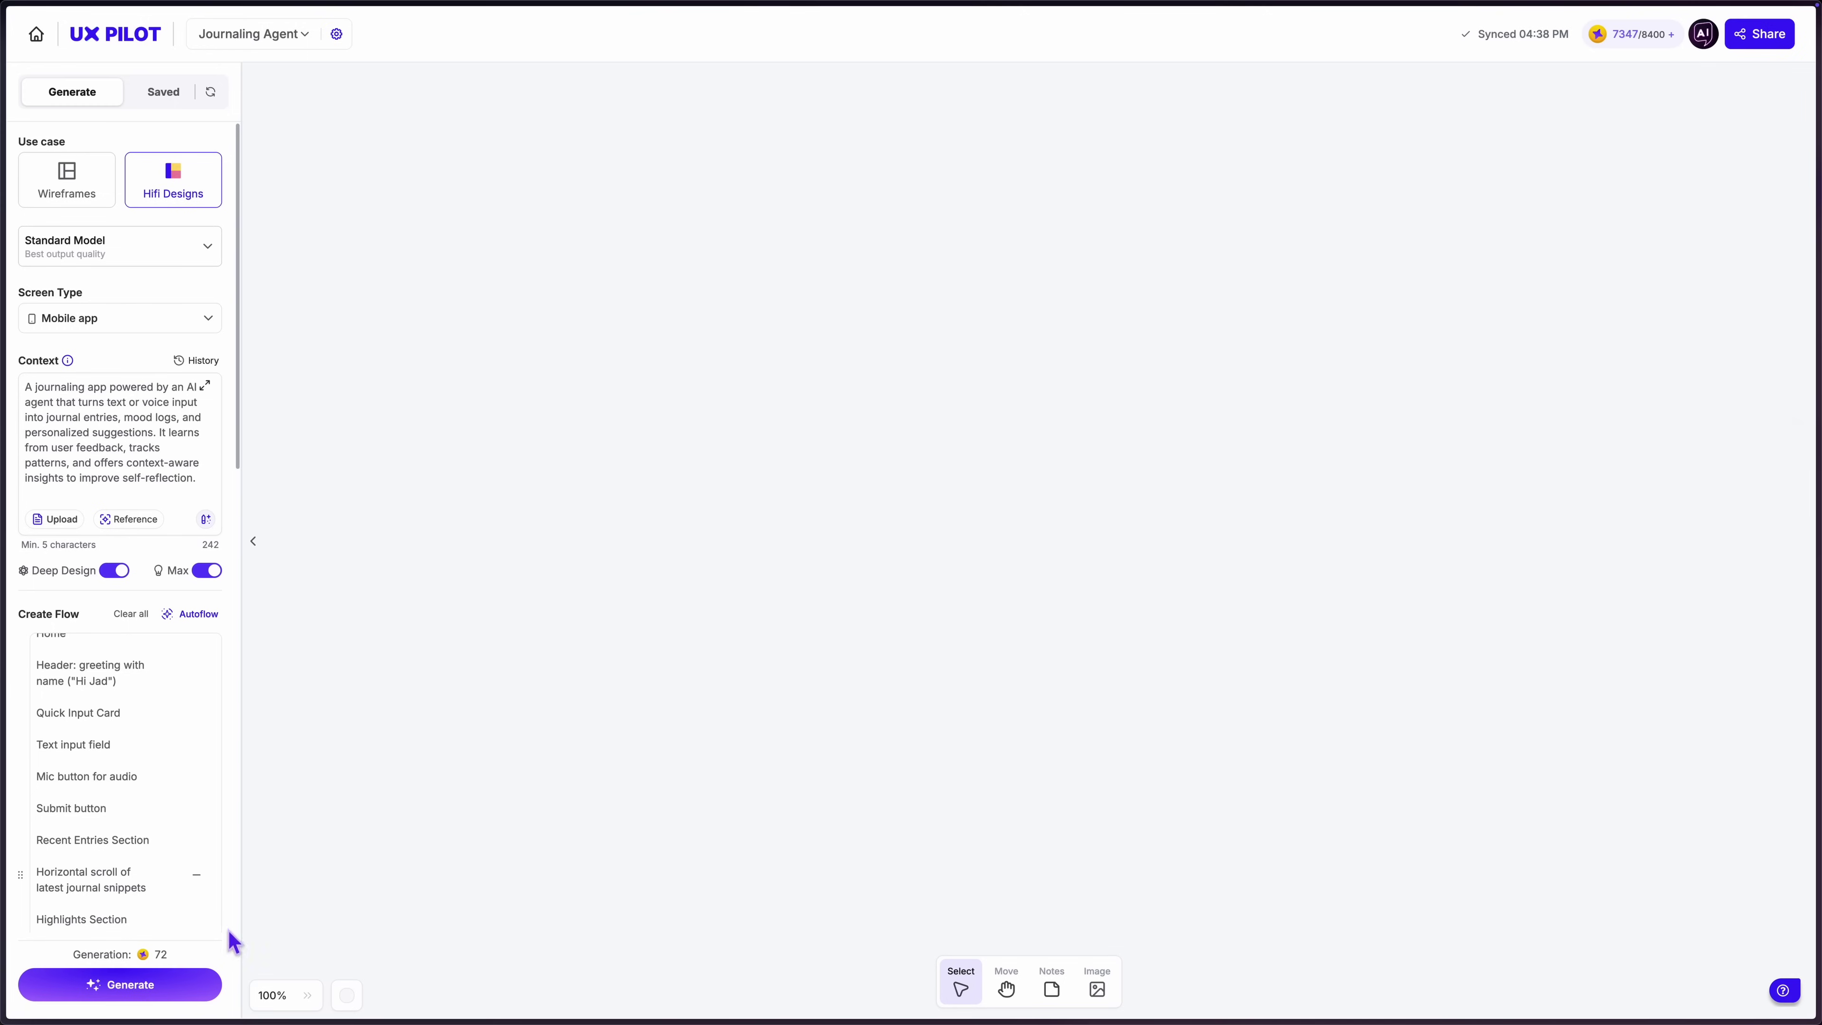
click(165, 990)
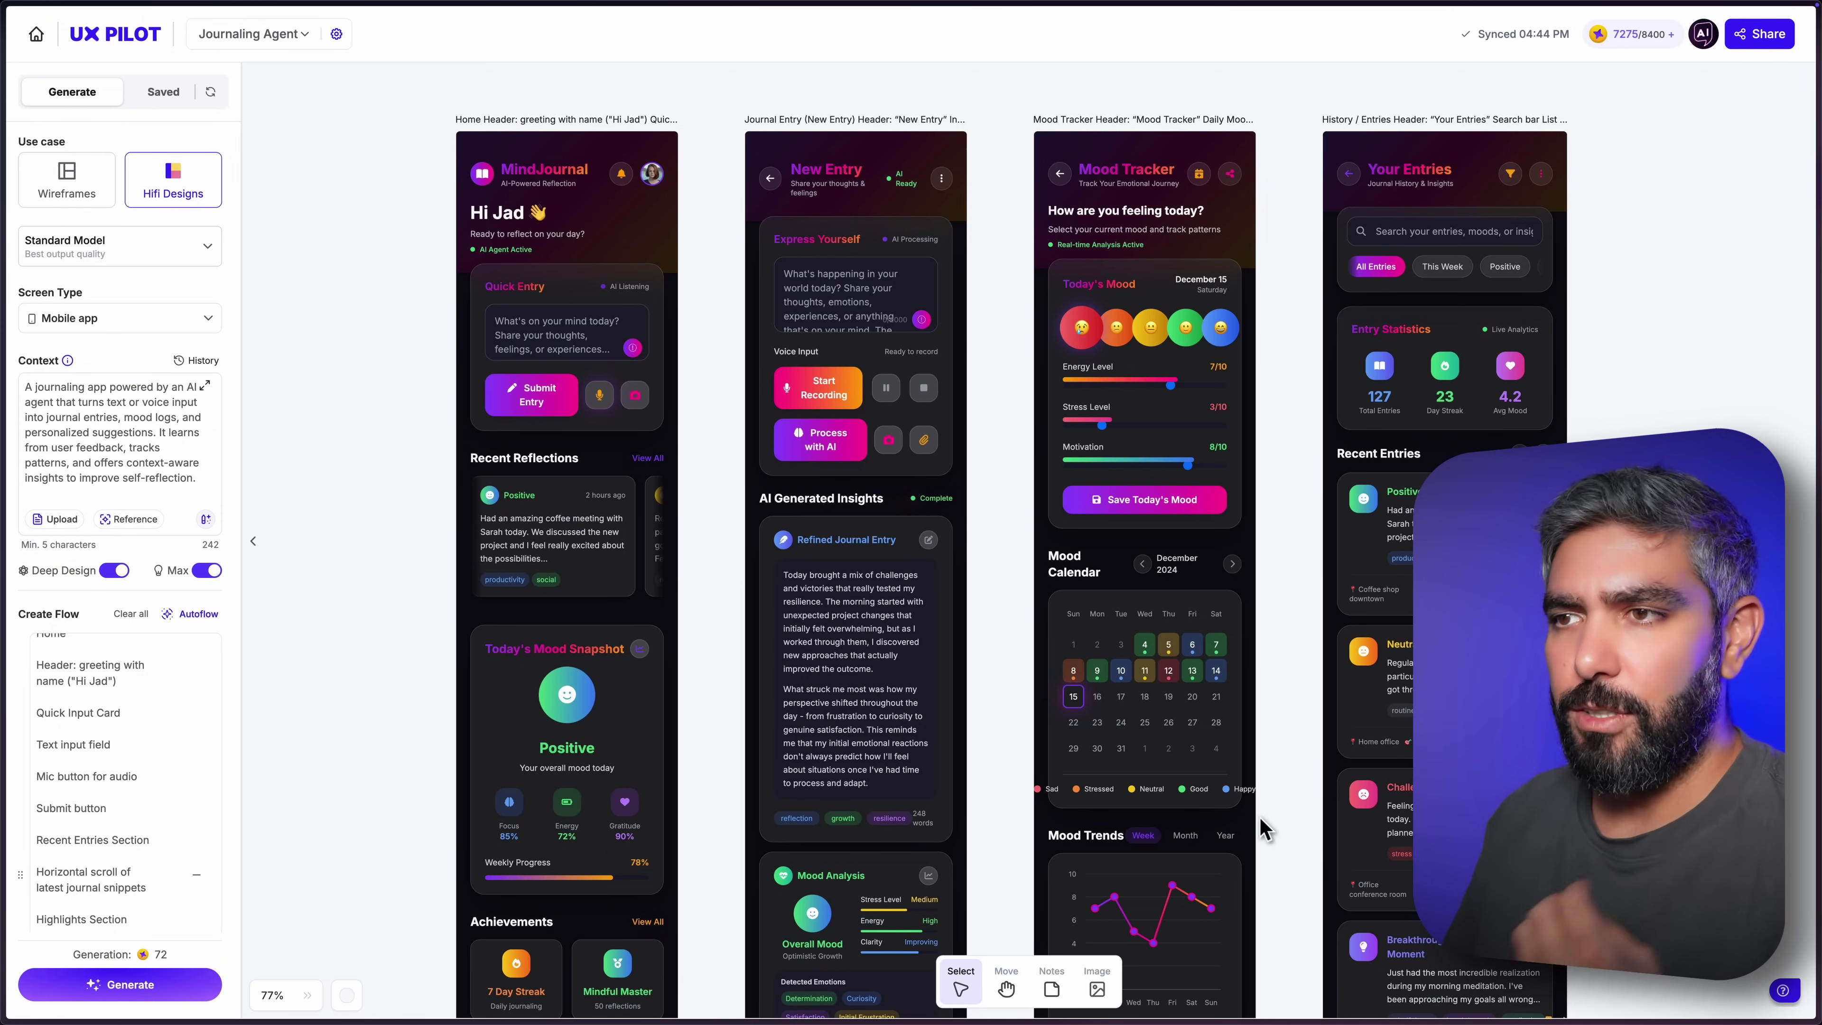
Use Section Edit on the Home screen's Quick Entry section and generate a change with the prompt "remove the photo button".
scroll(718, 702, down, 5)
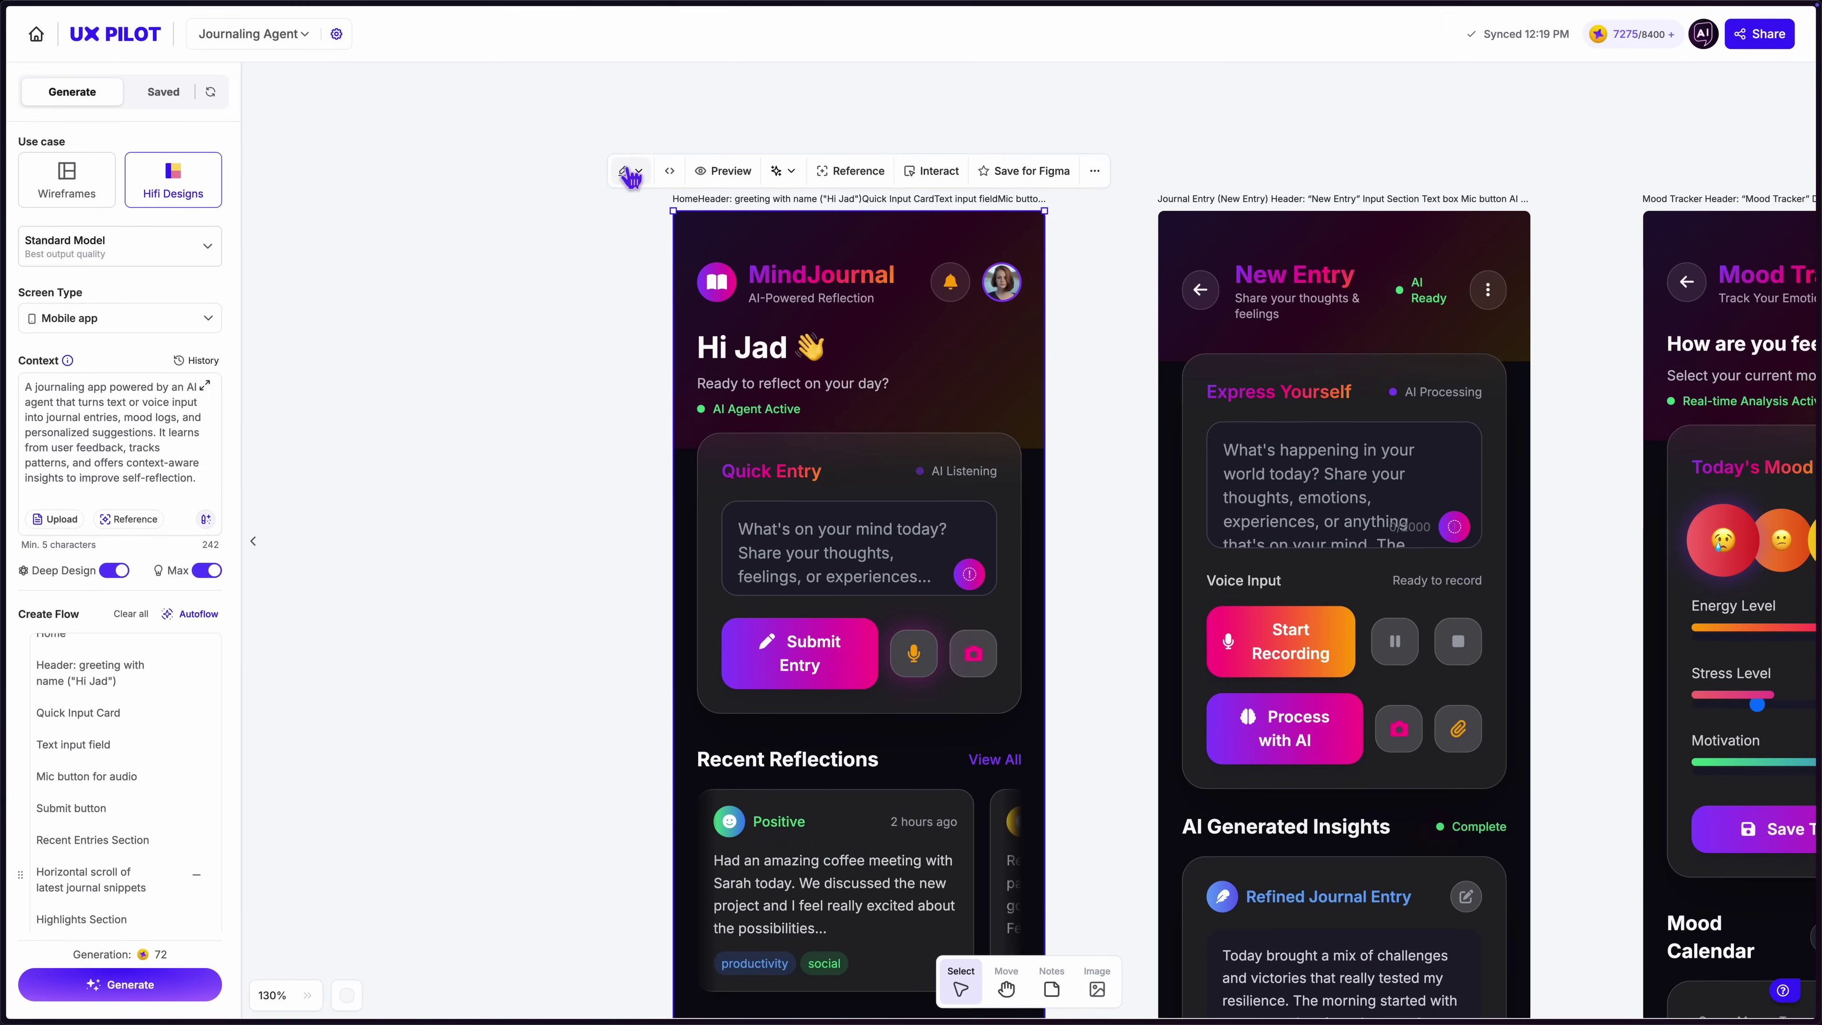
click(631, 175)
click(671, 239)
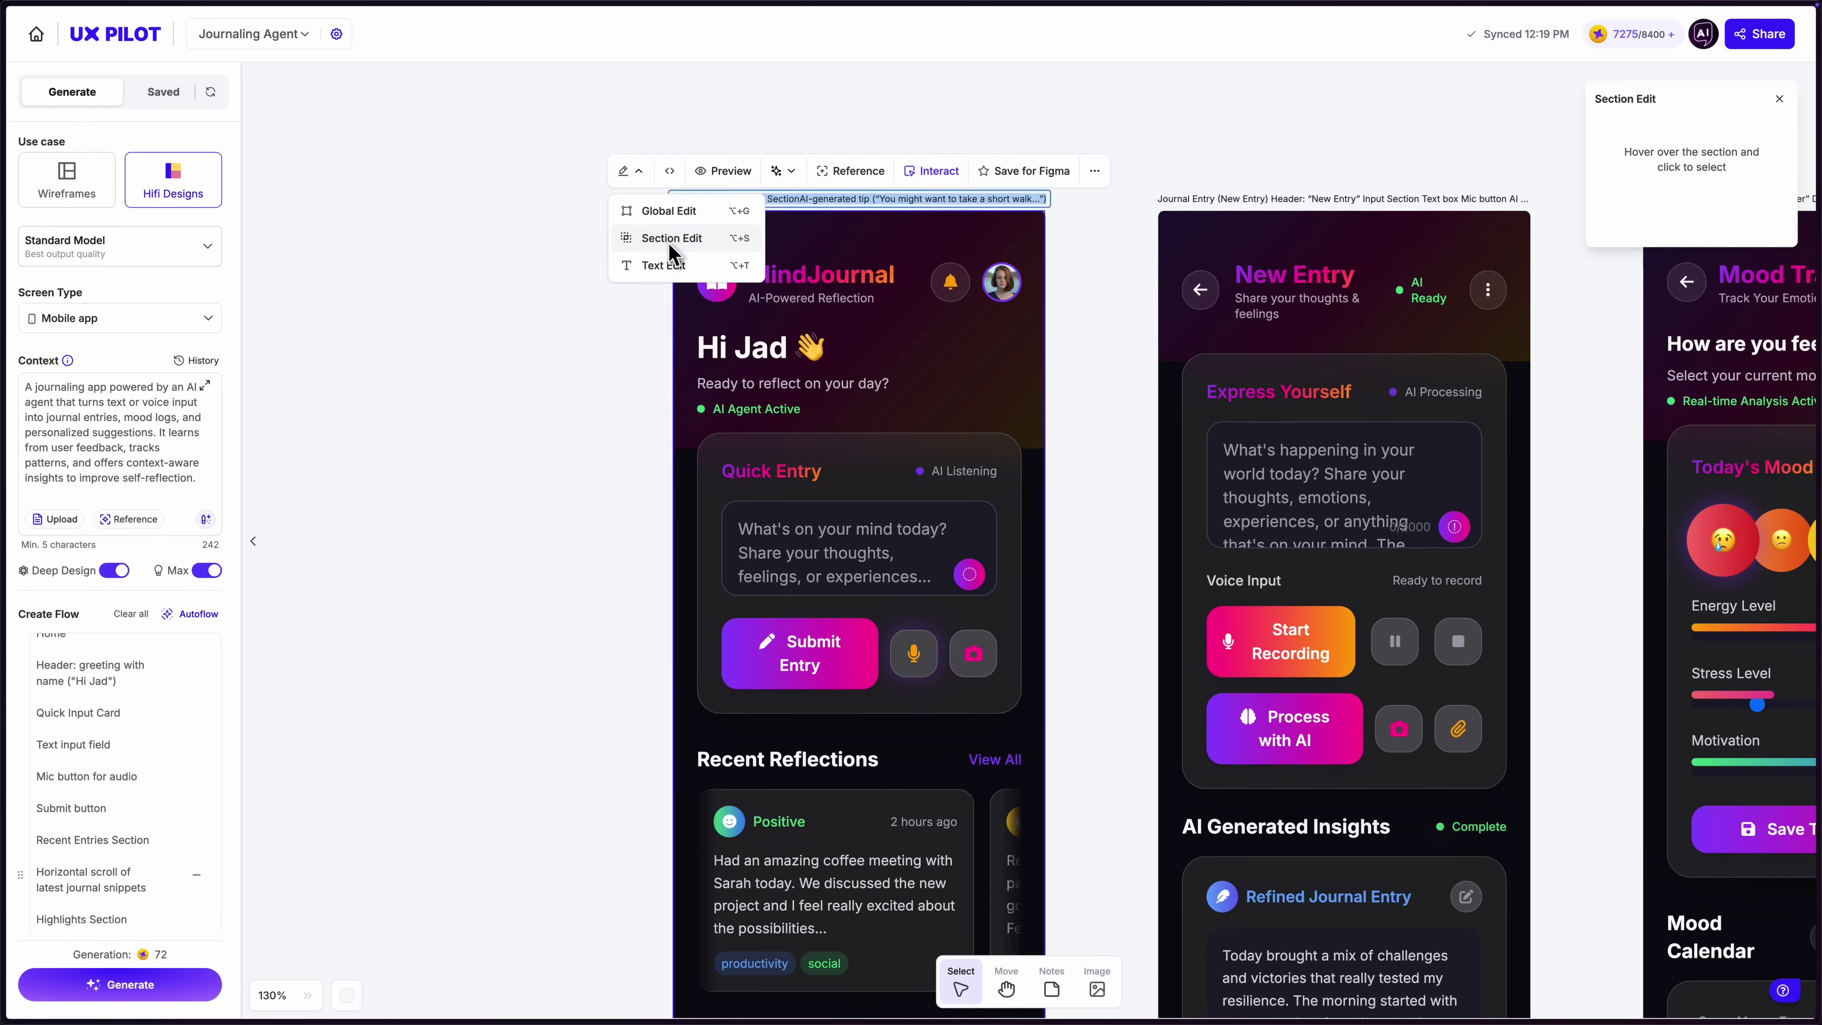
click(1025, 618)
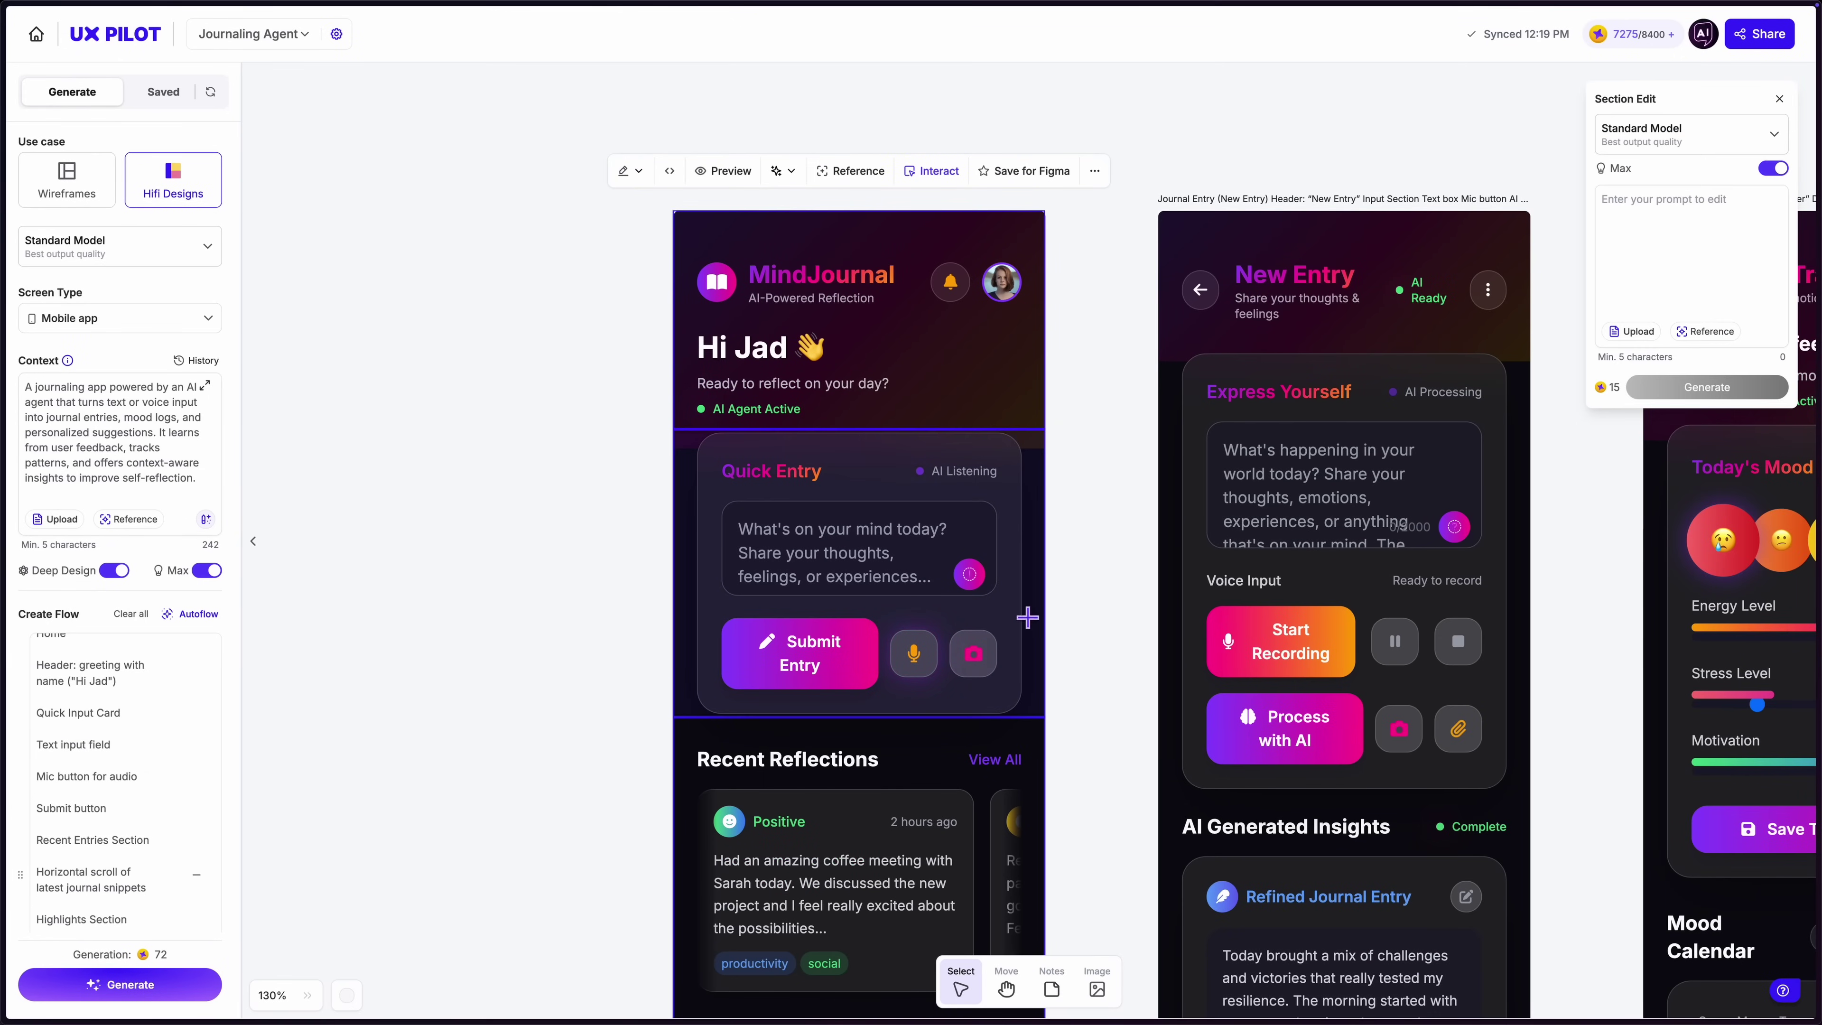
click(1654, 222)
text(remove the photo button)
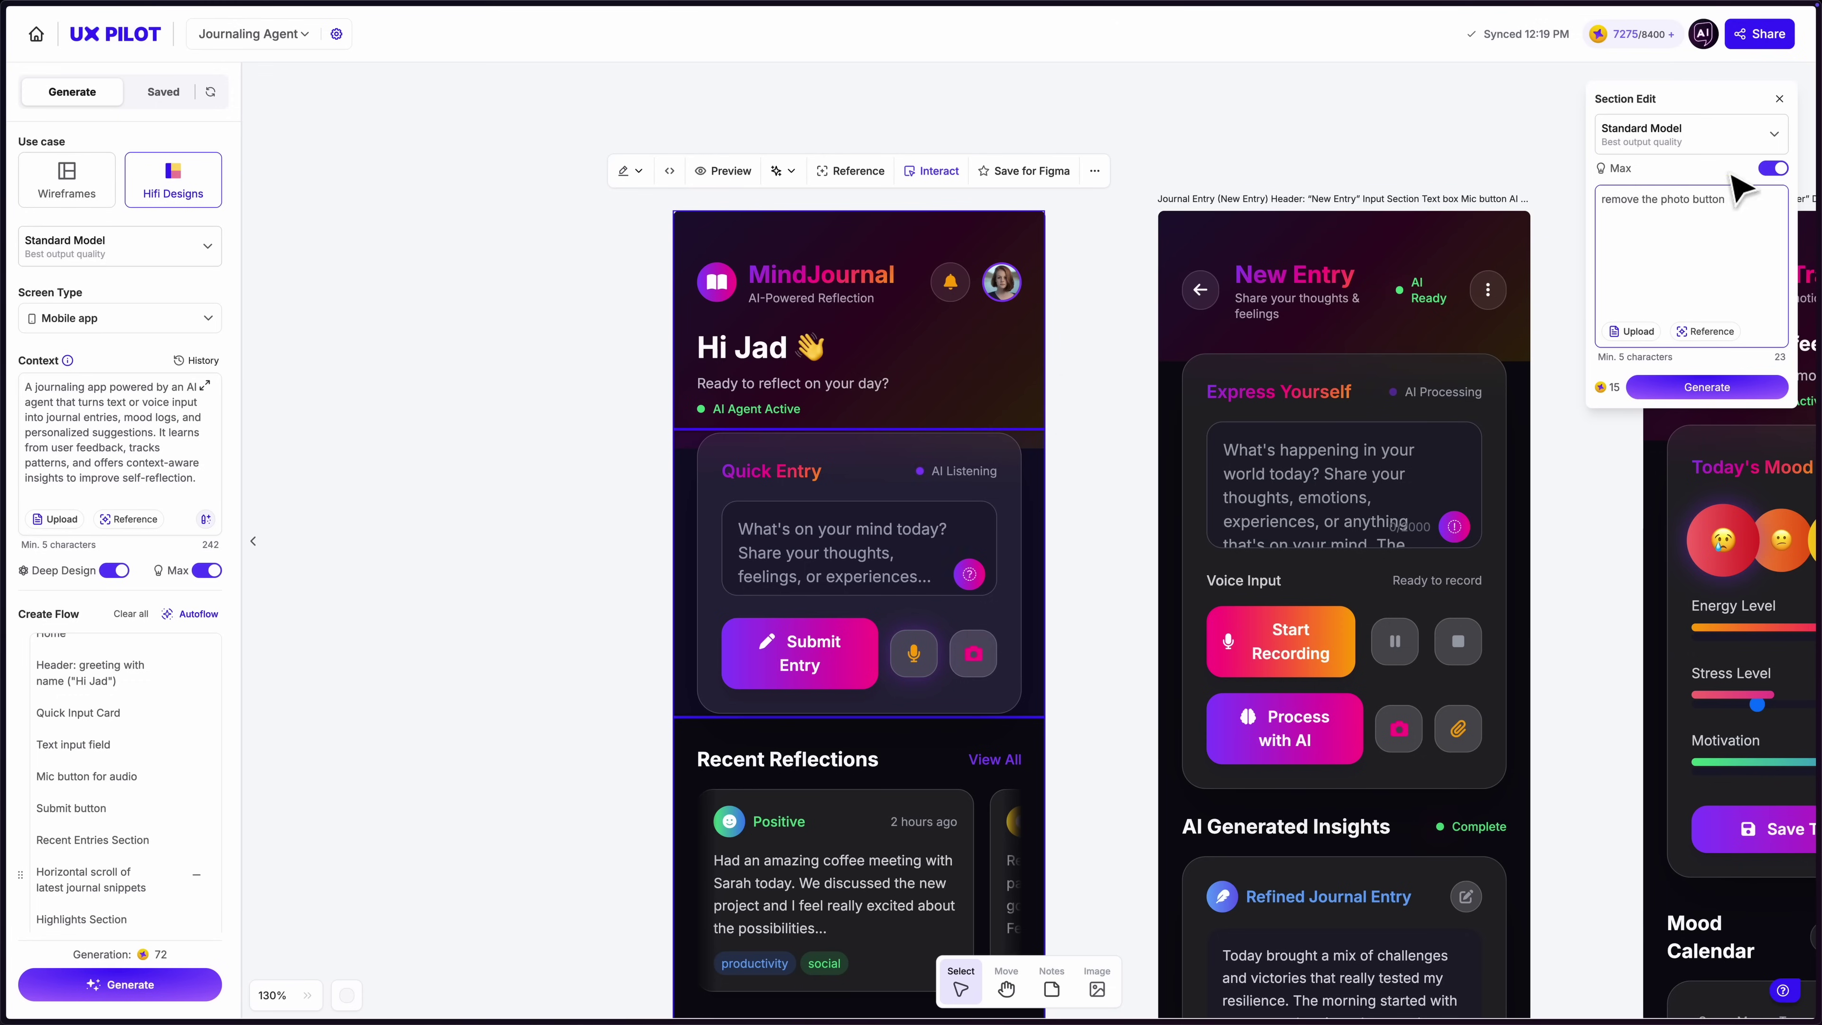
click(1707, 388)
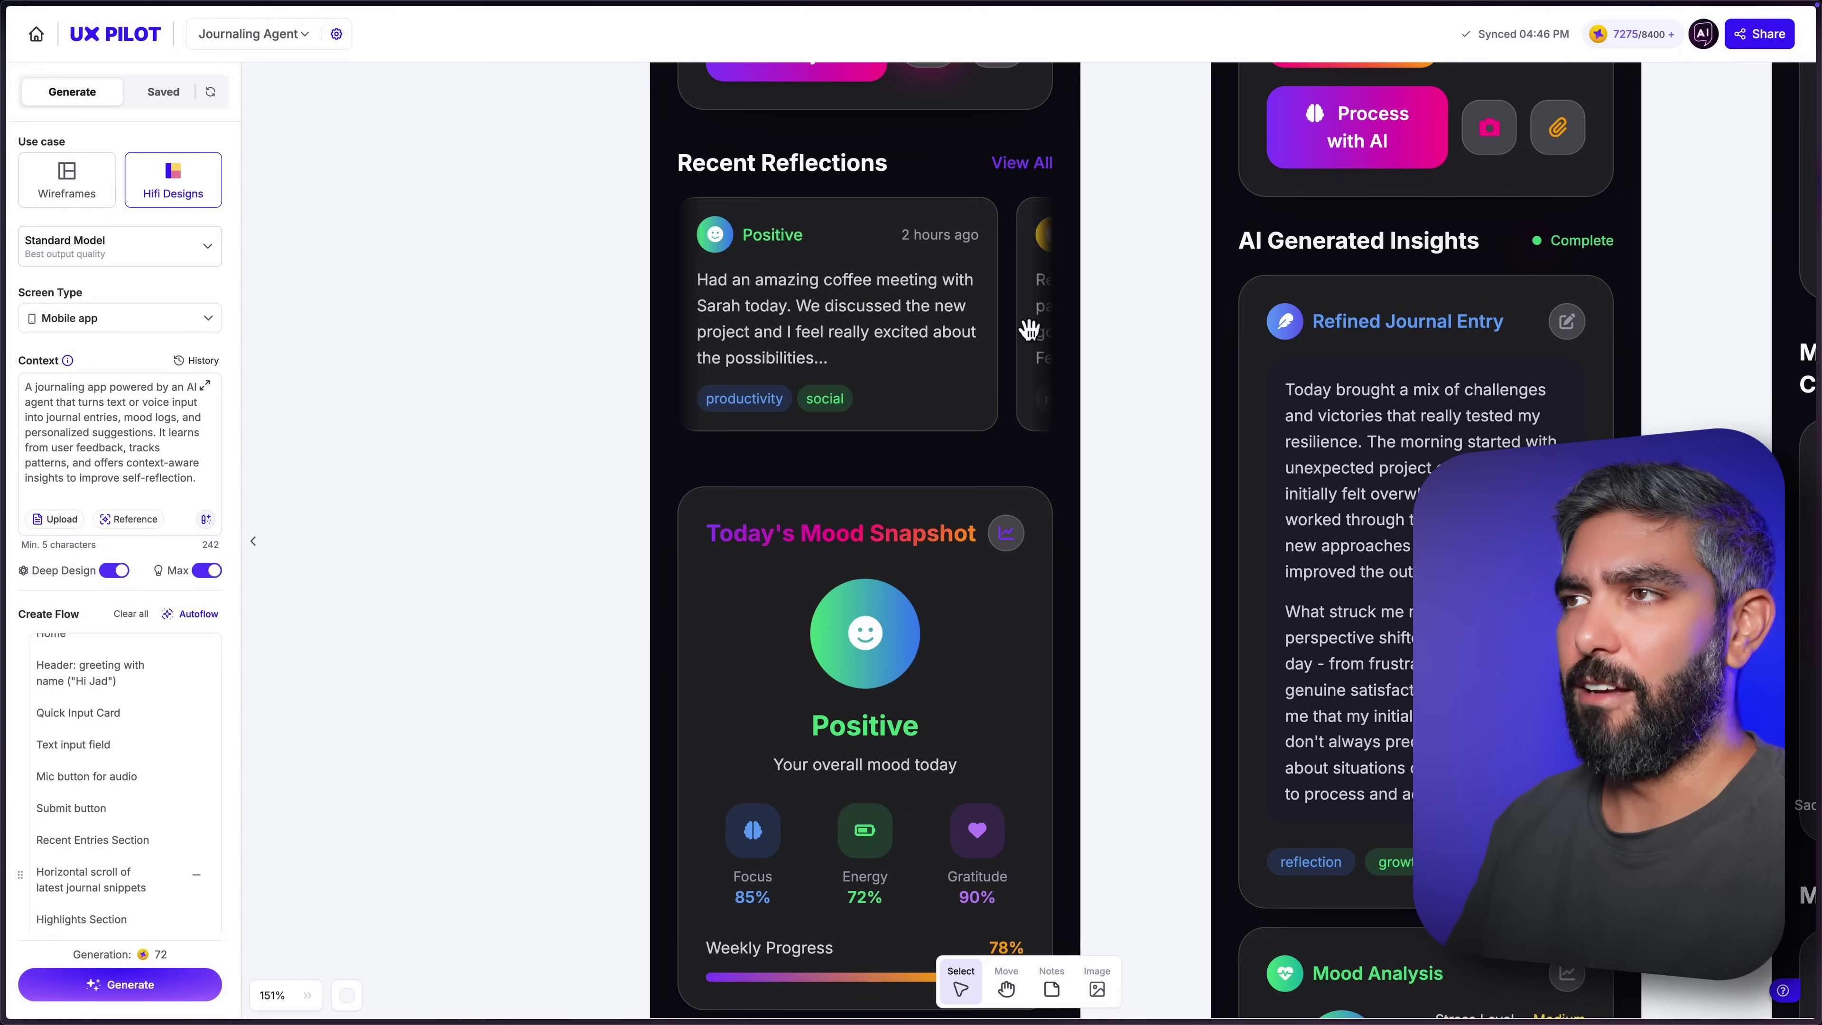
Examine the generated Home screen from Recent Reflections through the mood, achievements, insights and trends sections to Quick Actions.
scroll(1101, 687, down, 4)
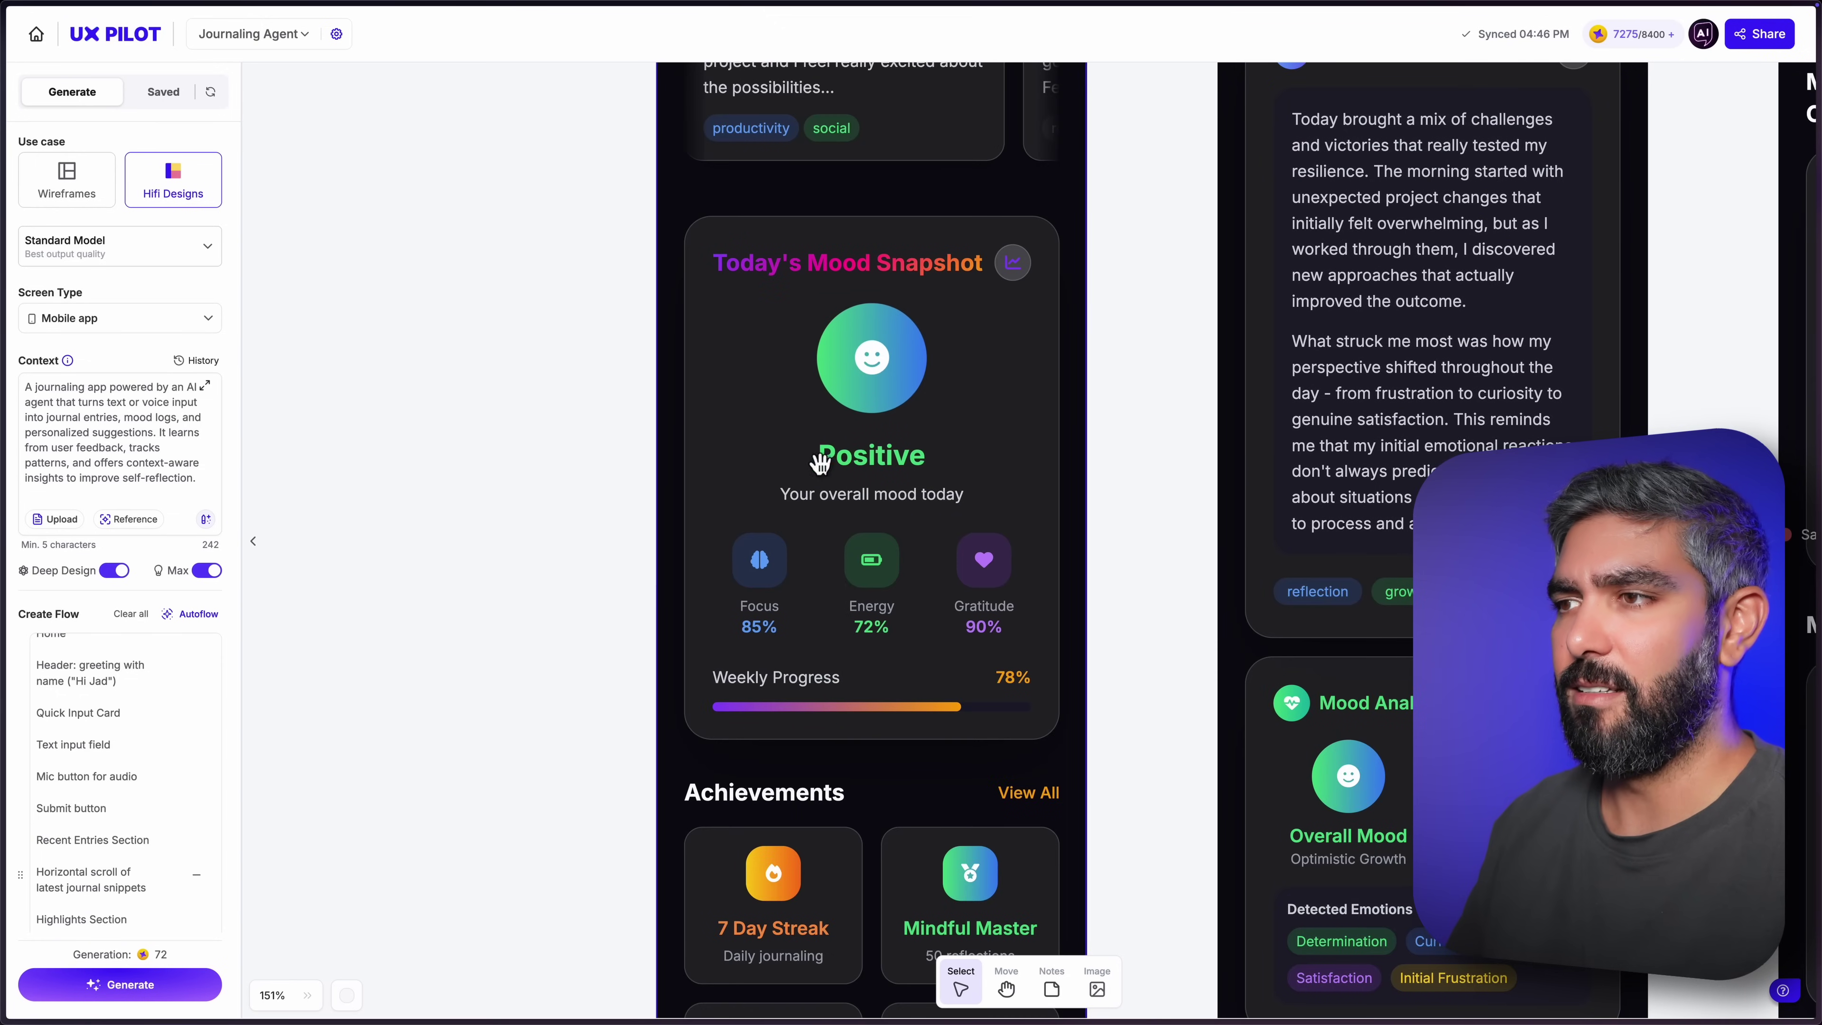
scroll(1049, 618, down, 6)
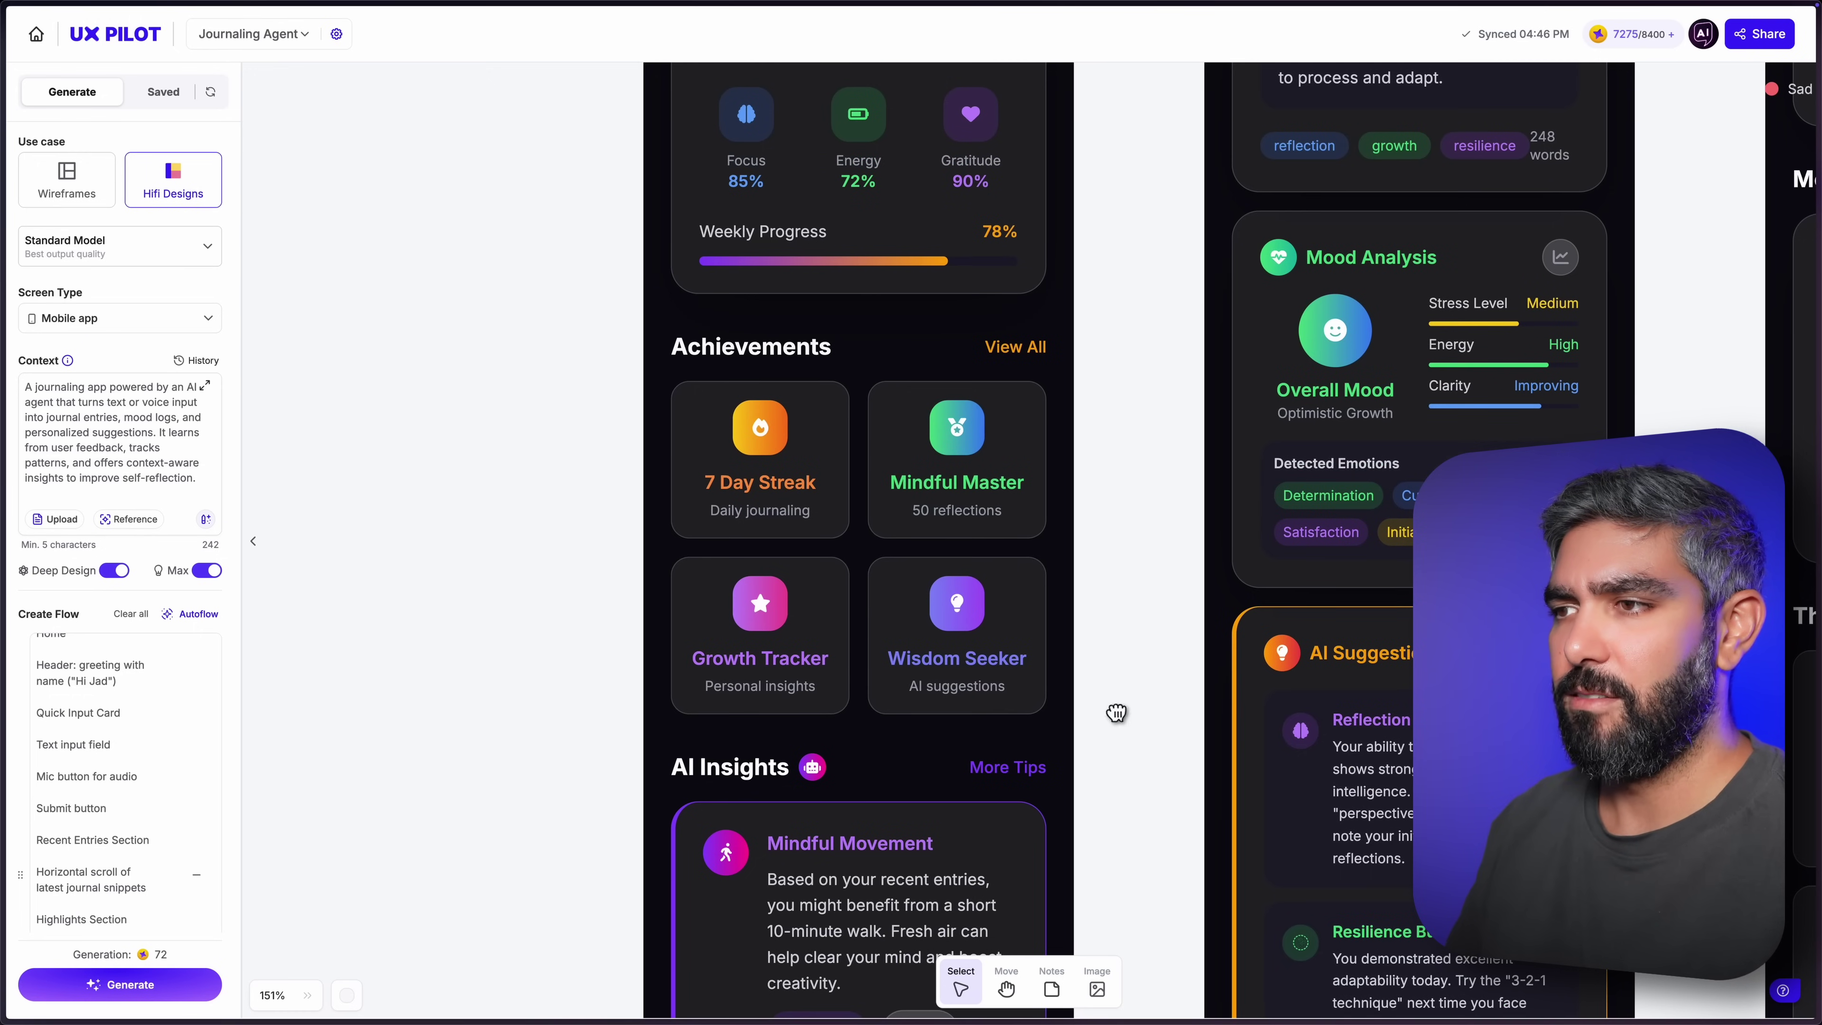
scroll(1168, 326, down, 7)
scroll(1138, 502, down, 3)
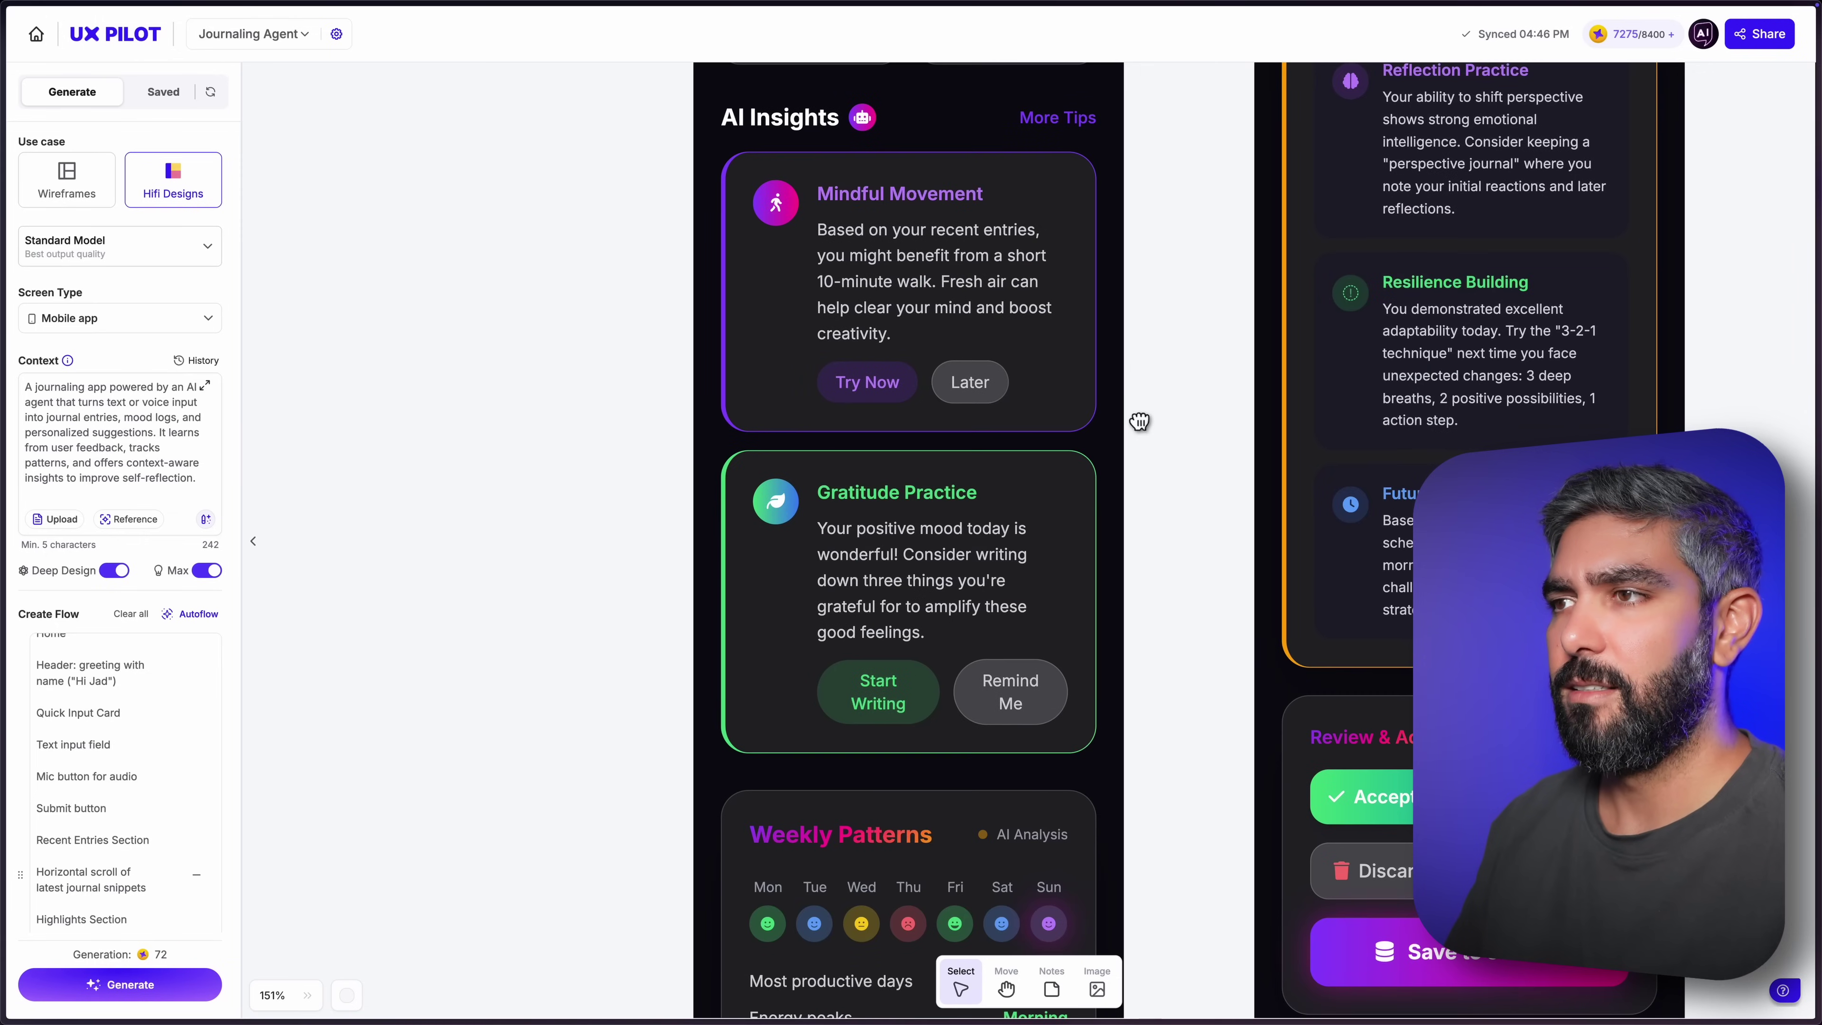
scroll(1102, 537, down, 8)
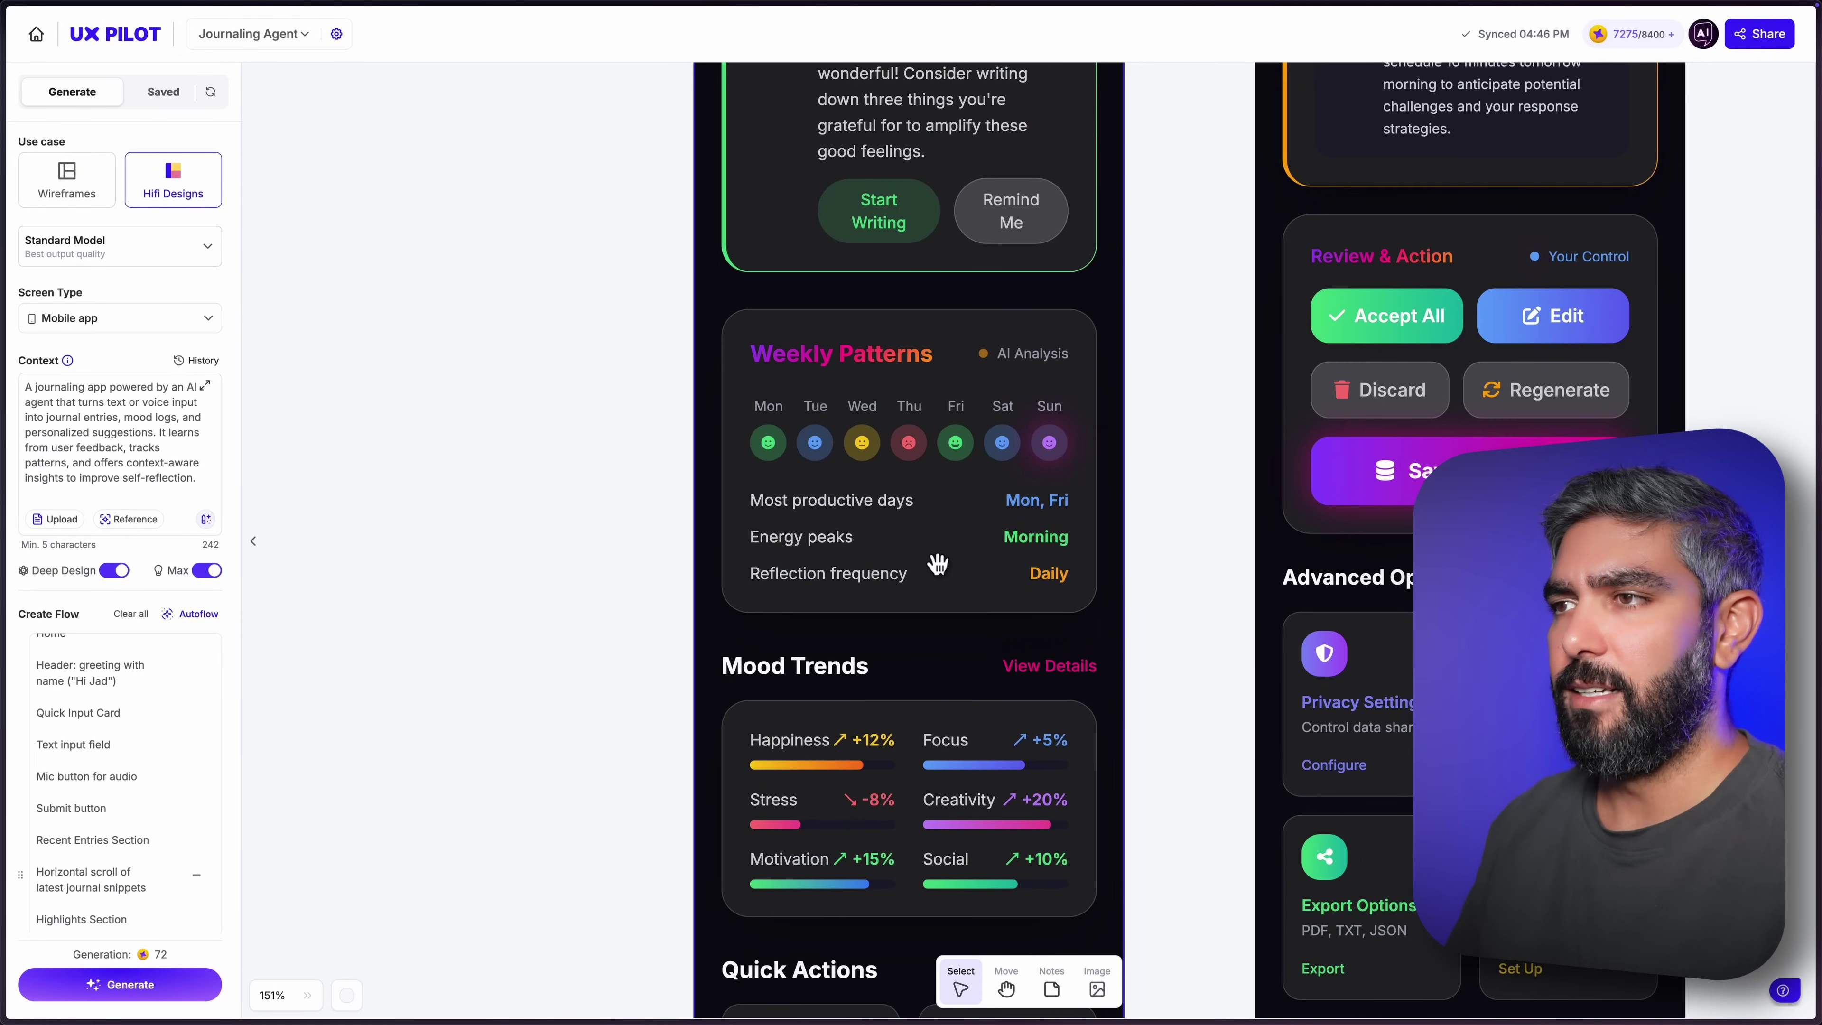
scroll(1078, 703, down, 6)
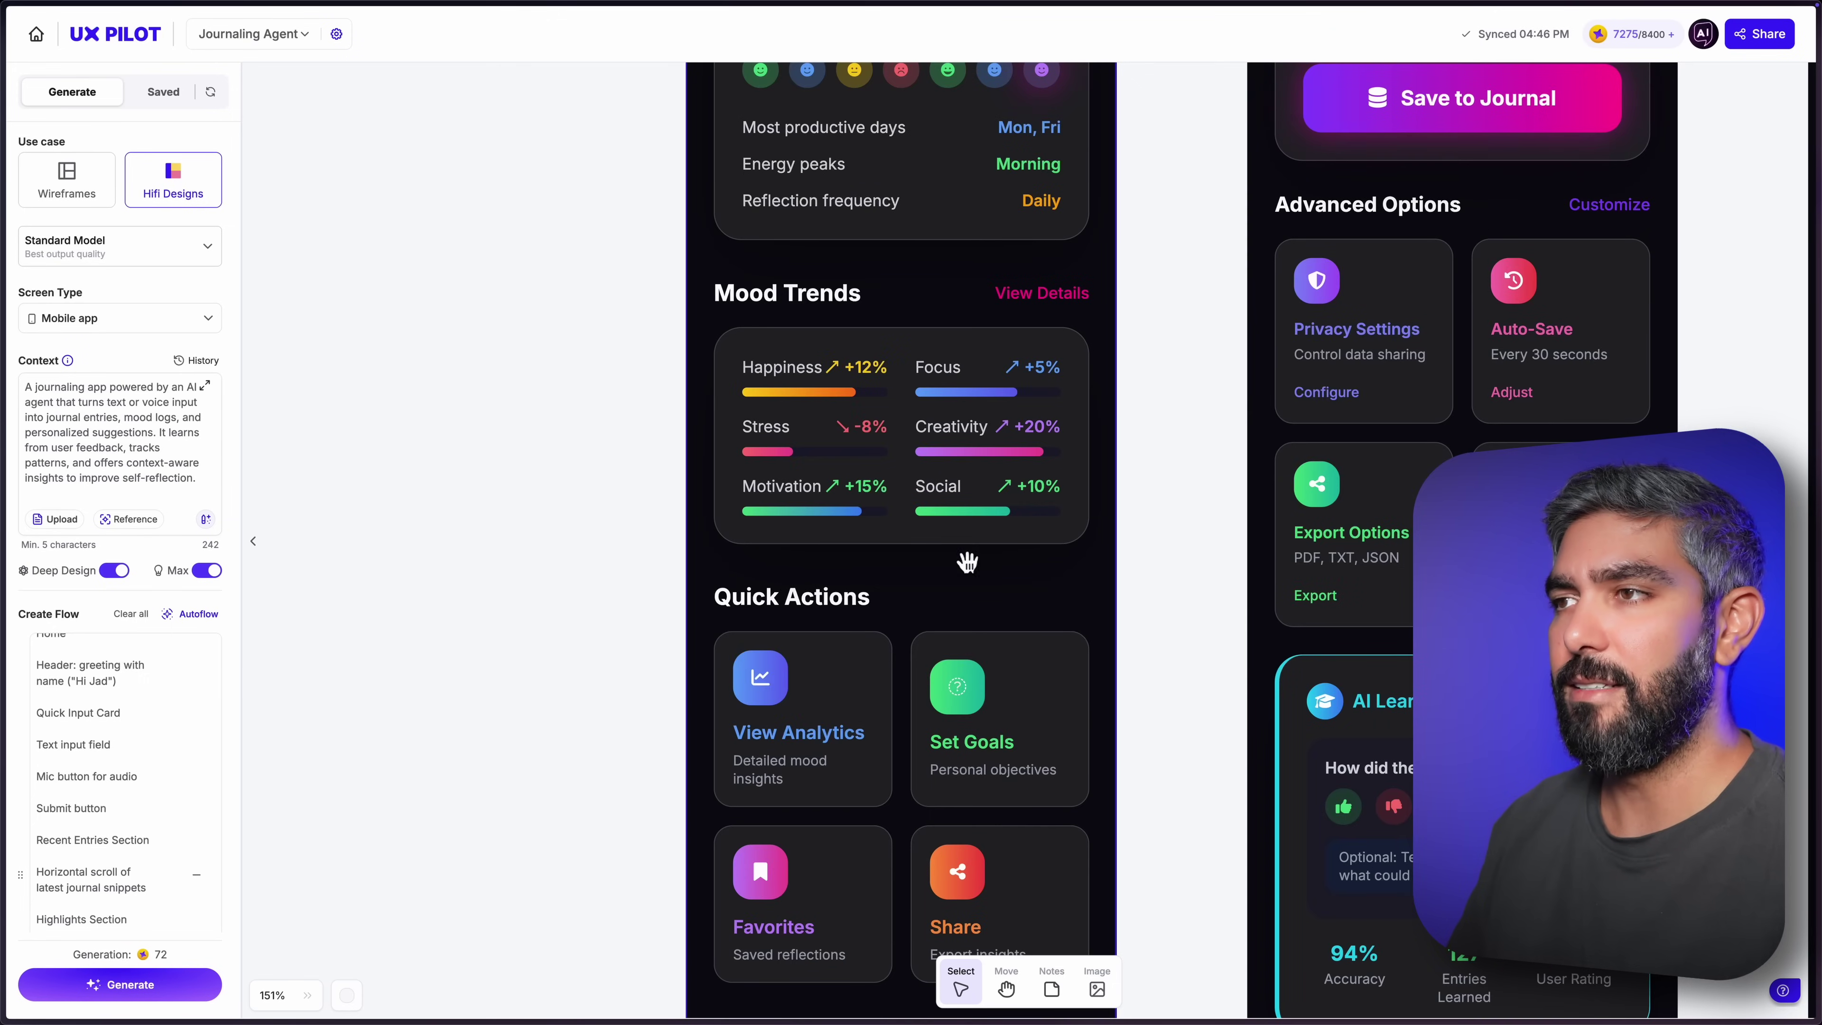
scroll(1053, 692, down, 3)
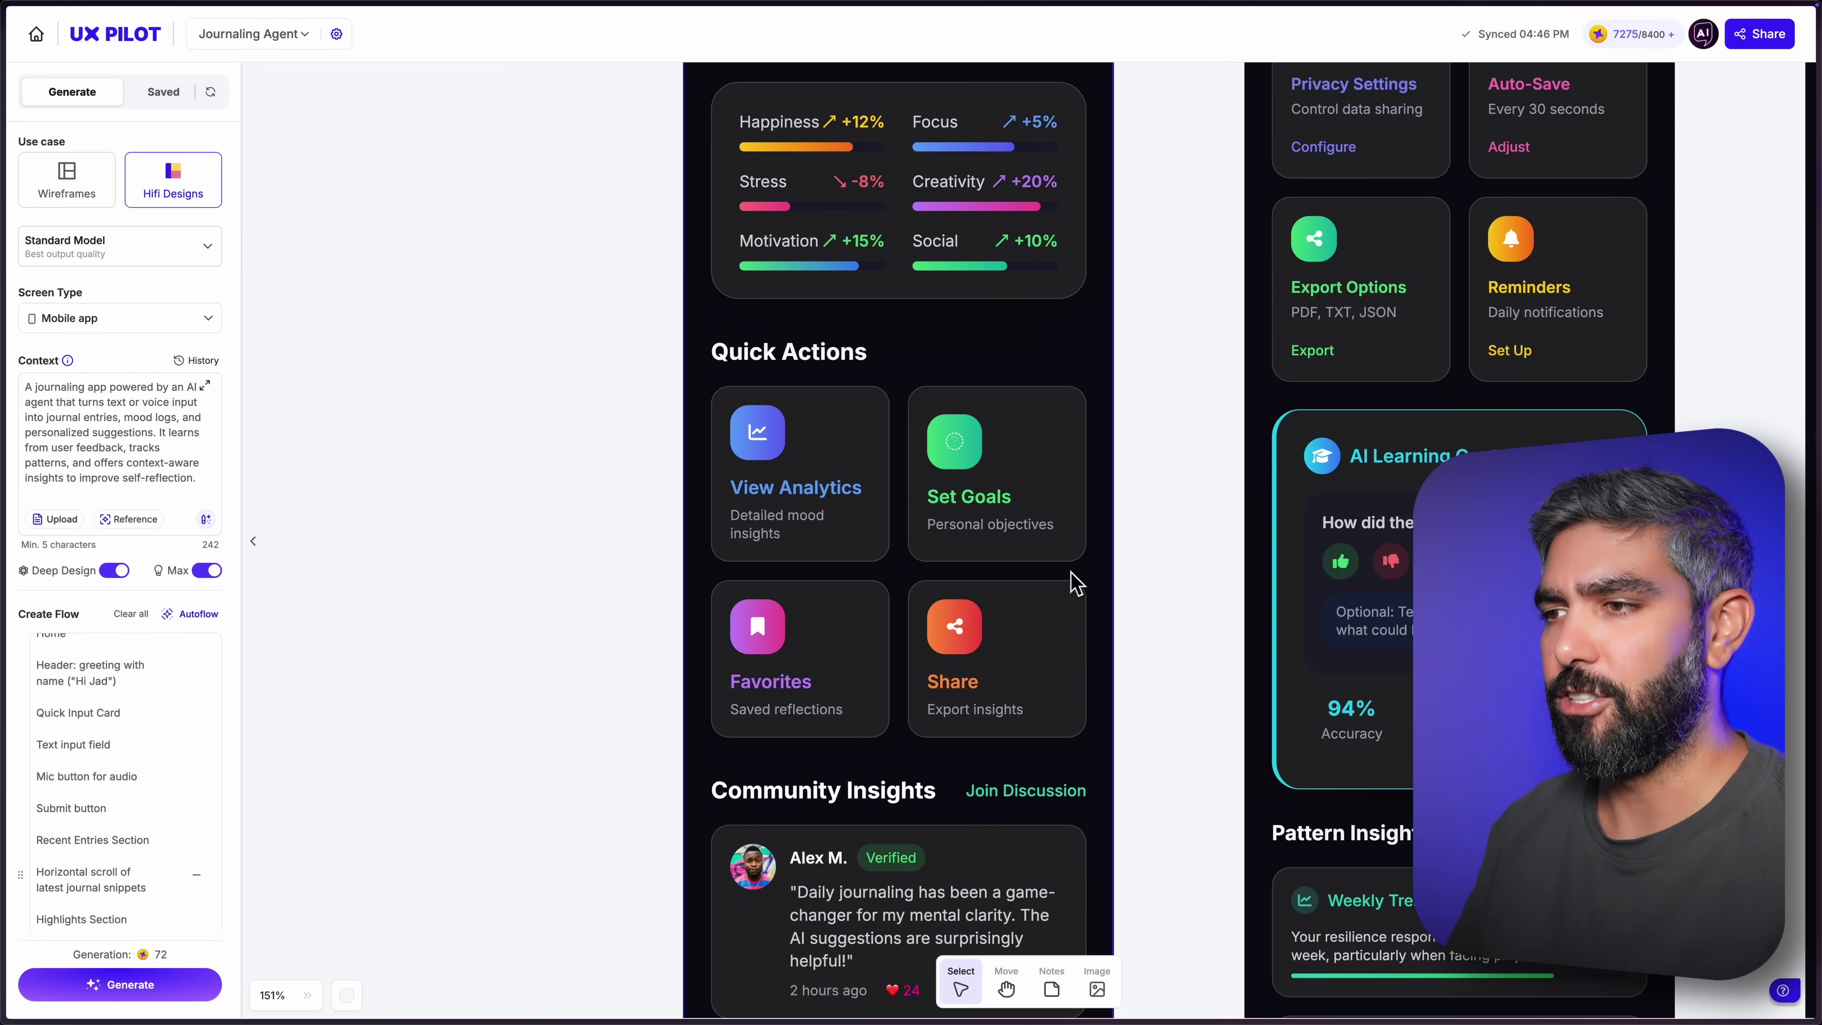
scroll(1070, 572, down, 2)
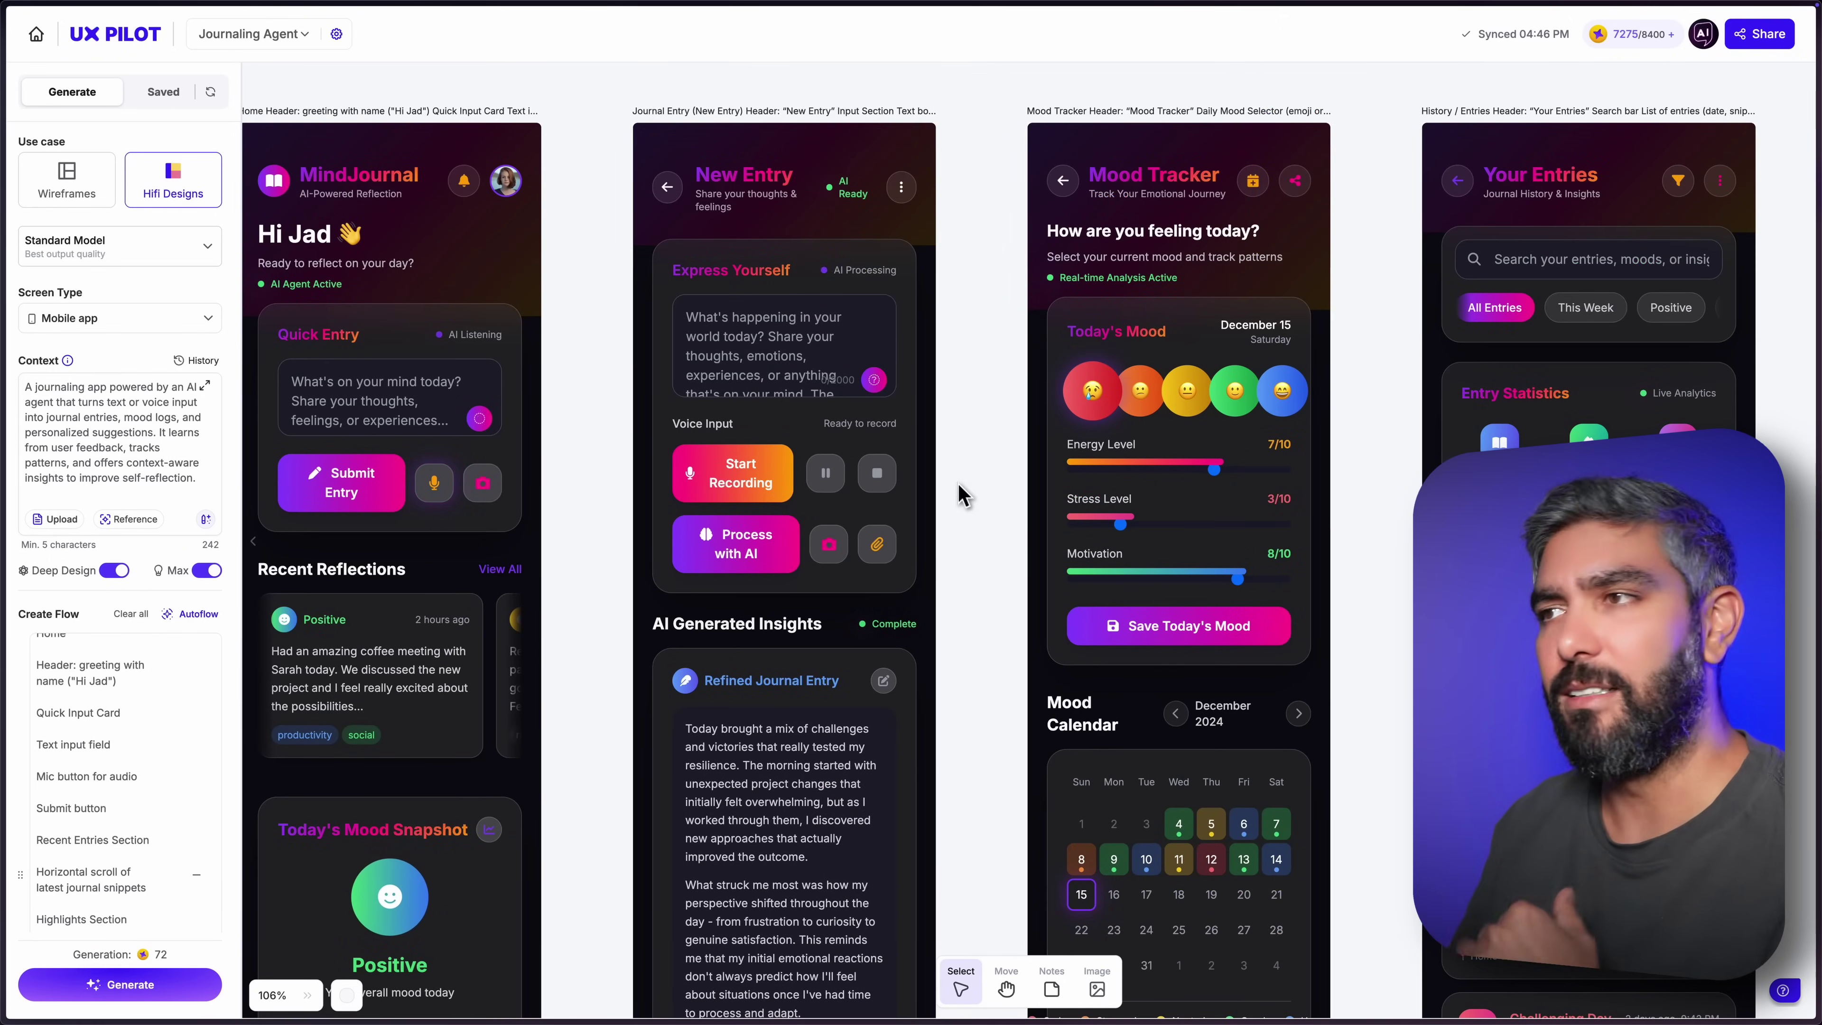
Examine the generated New Entry, Mood Tracker and Your Entries screens, including the review controls and recent entries.
scroll(963, 494, down, 2)
scroll(932, 560, down, 5)
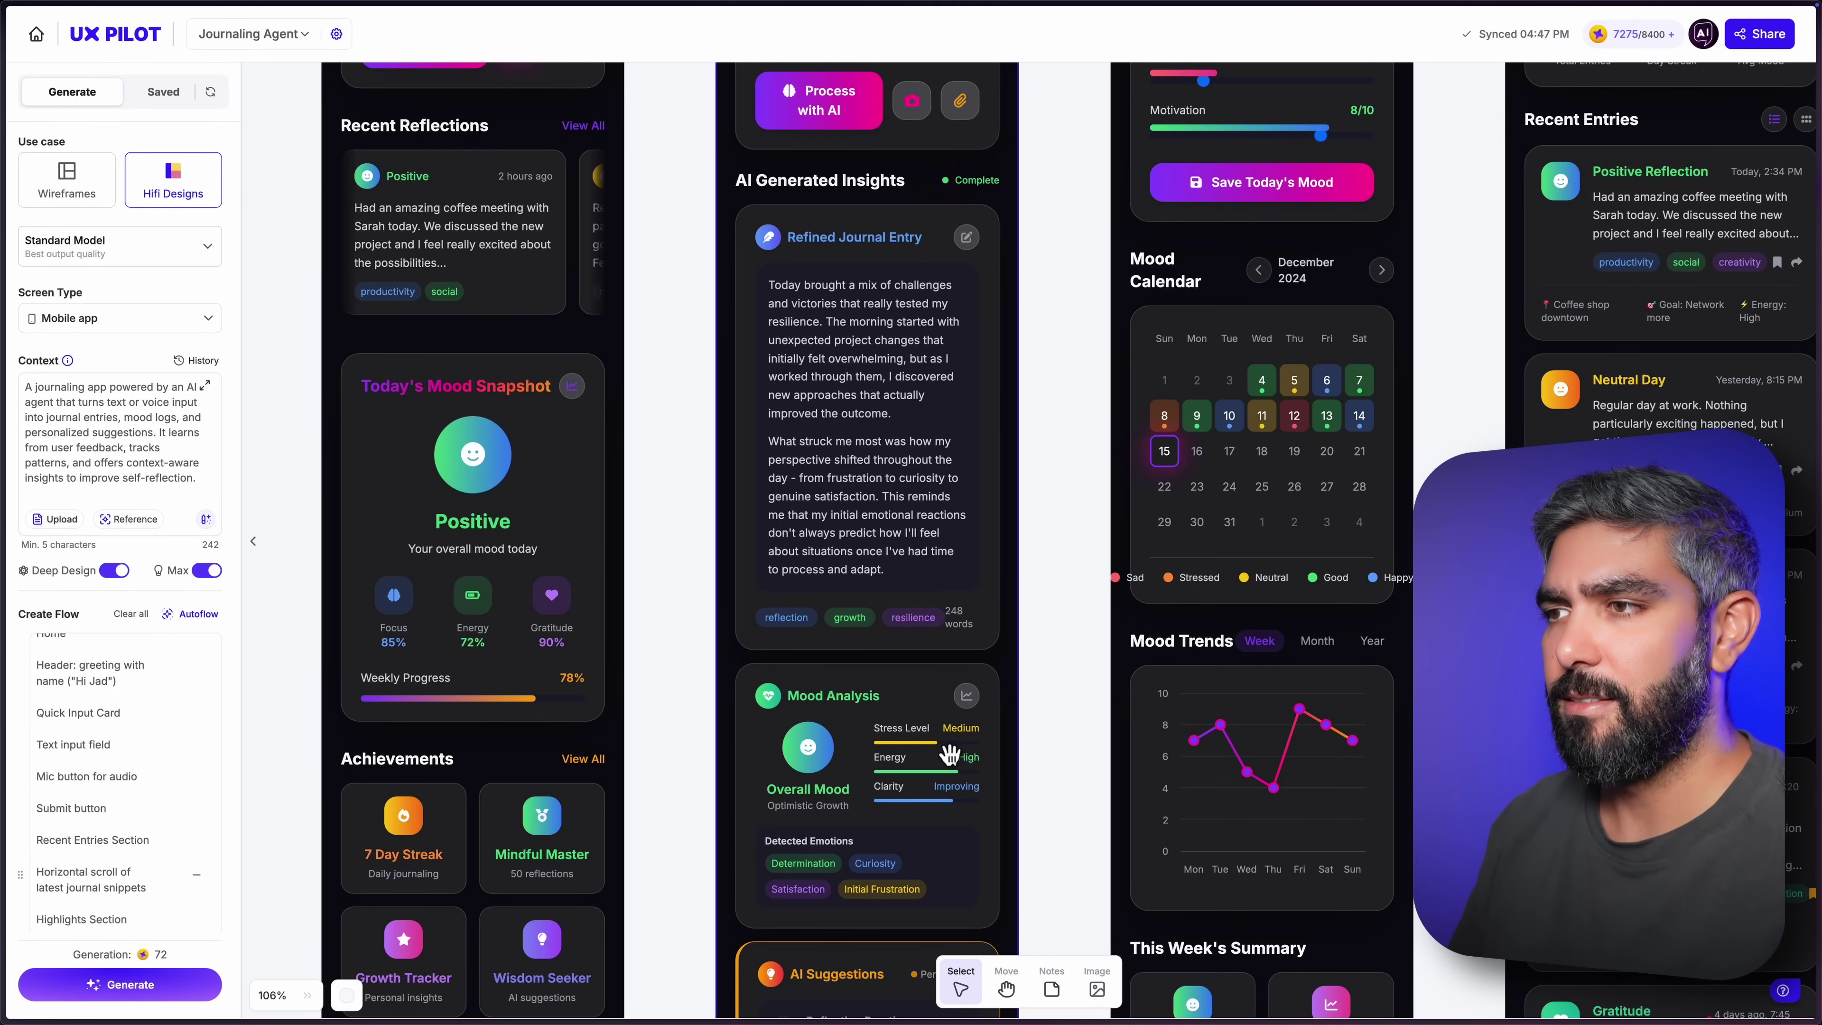
scroll(949, 754, down, 10)
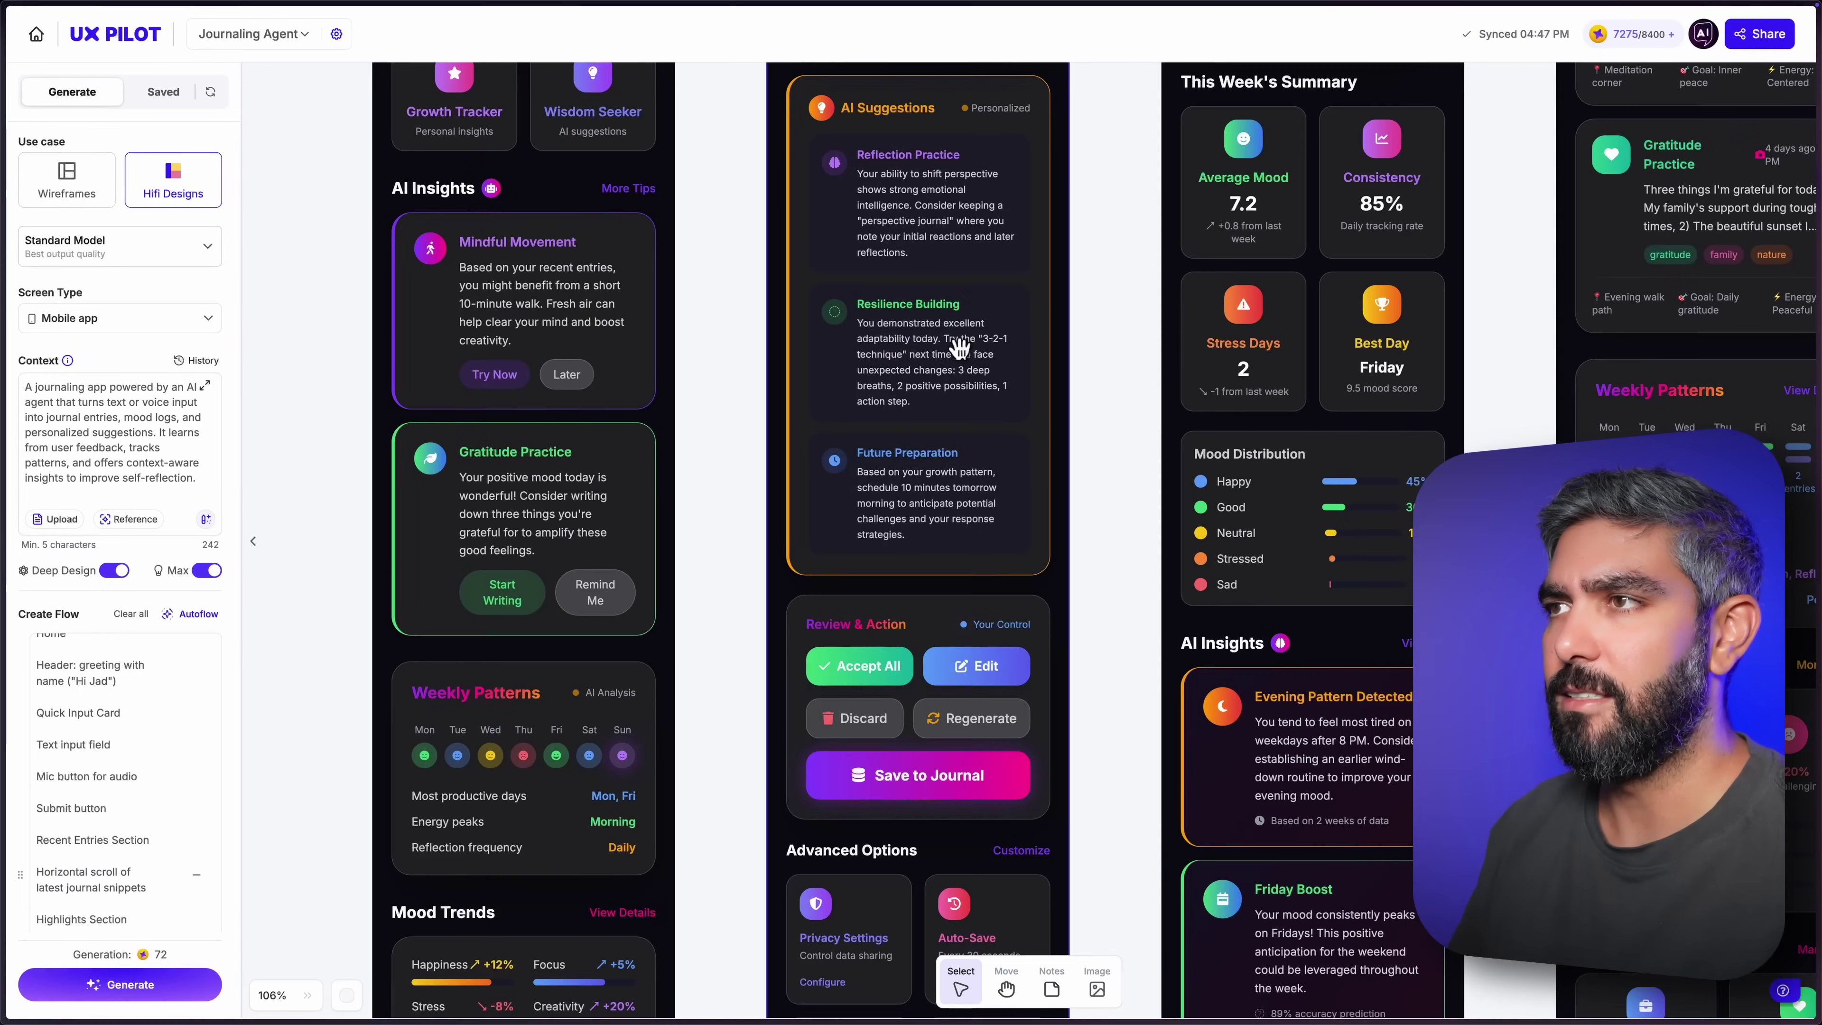
scroll(942, 720, down, 3)
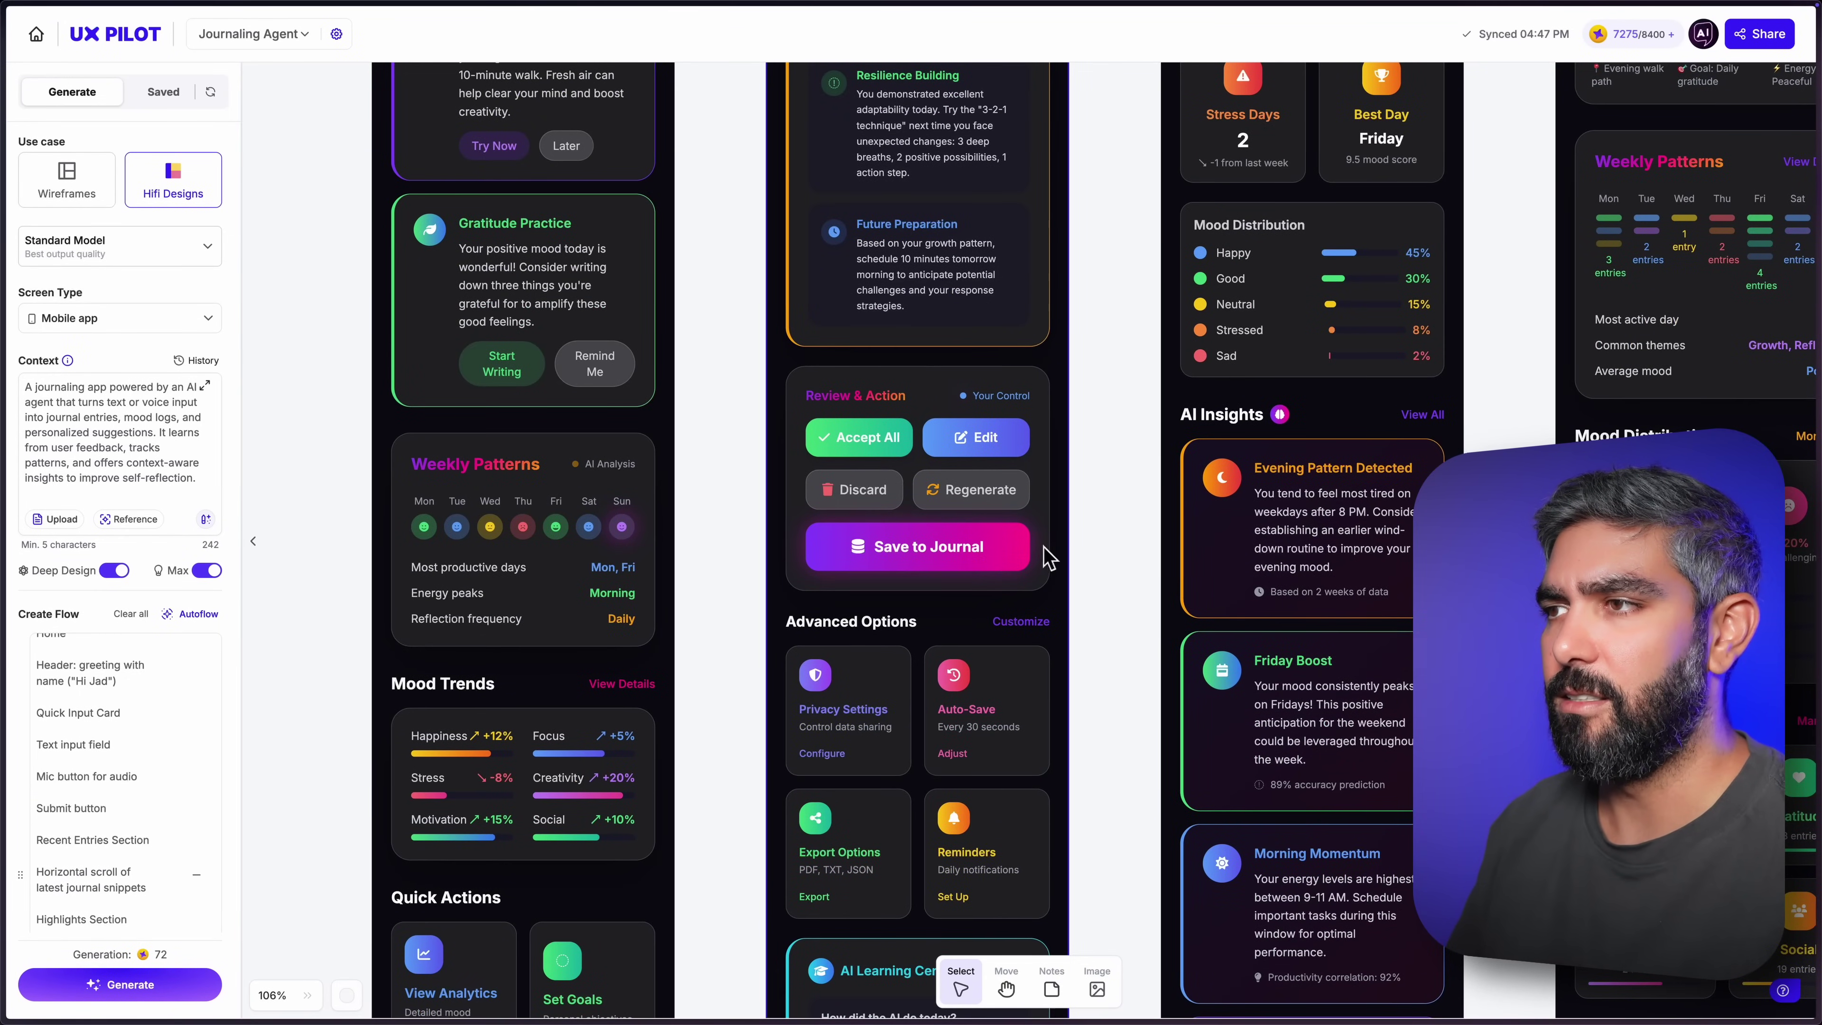
scroll(913, 372, up, 15)
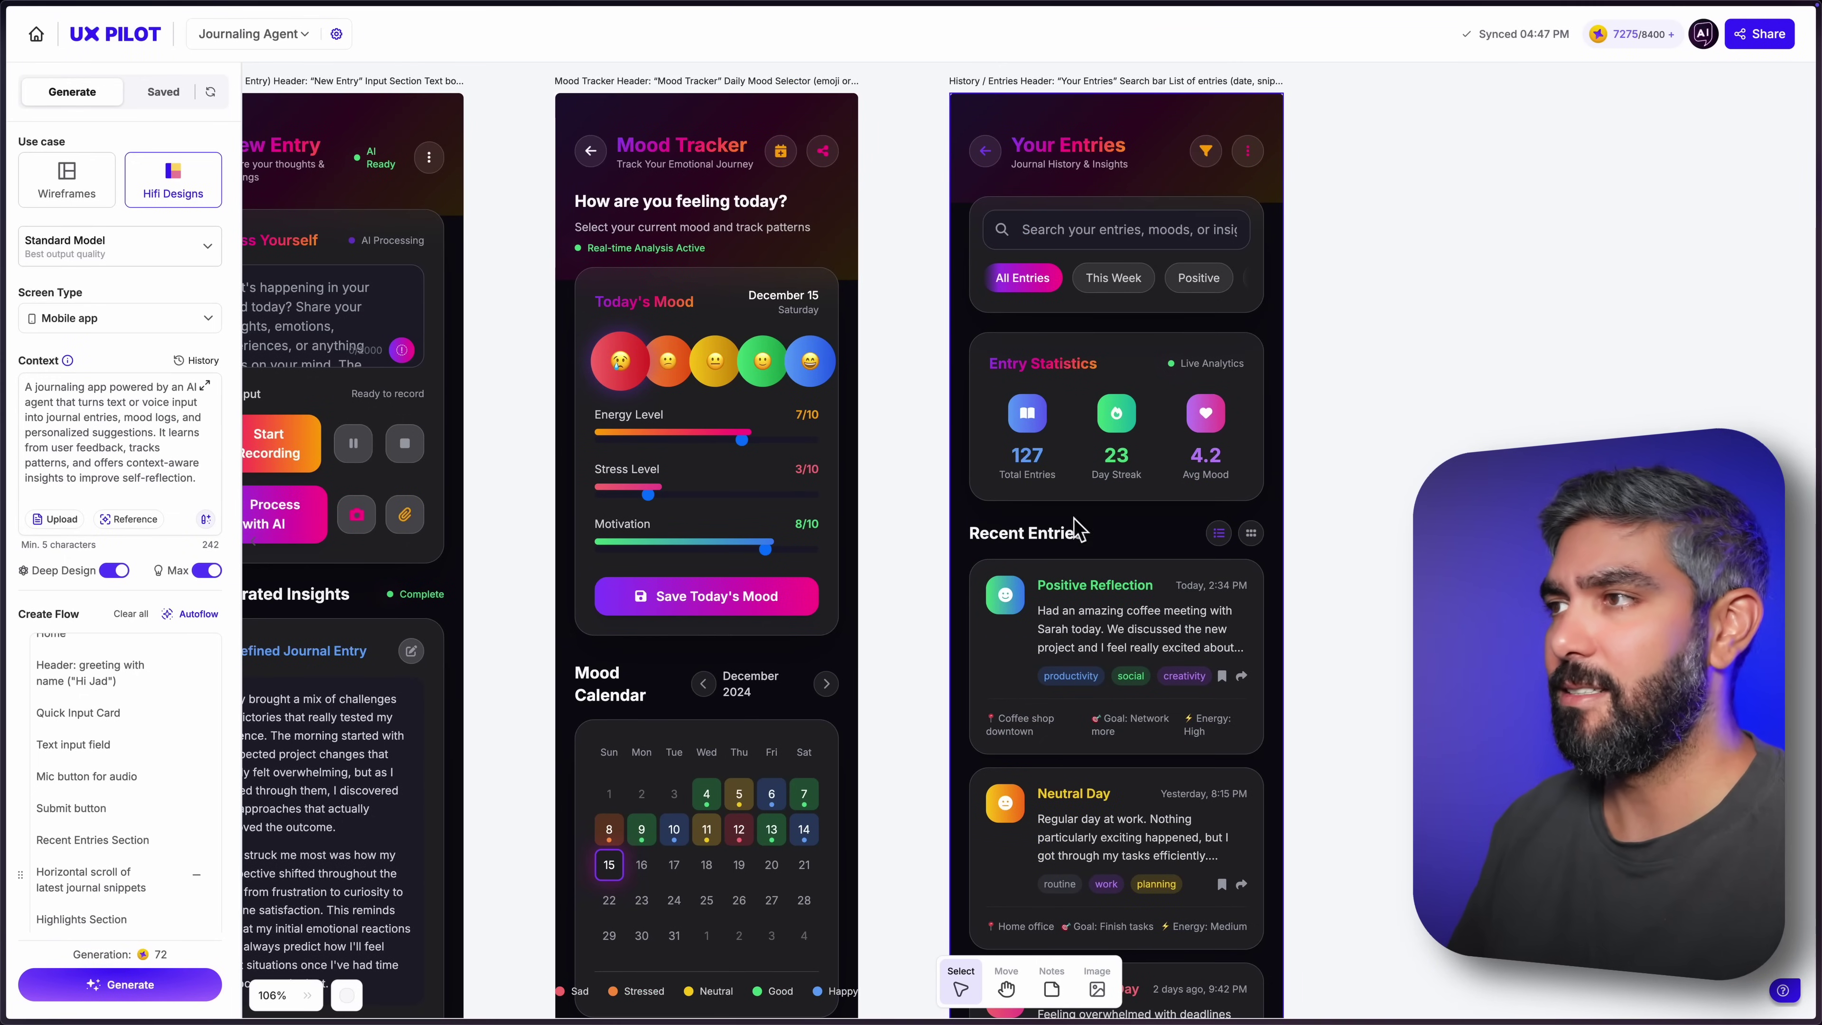
scroll(1177, 435, down, 5)
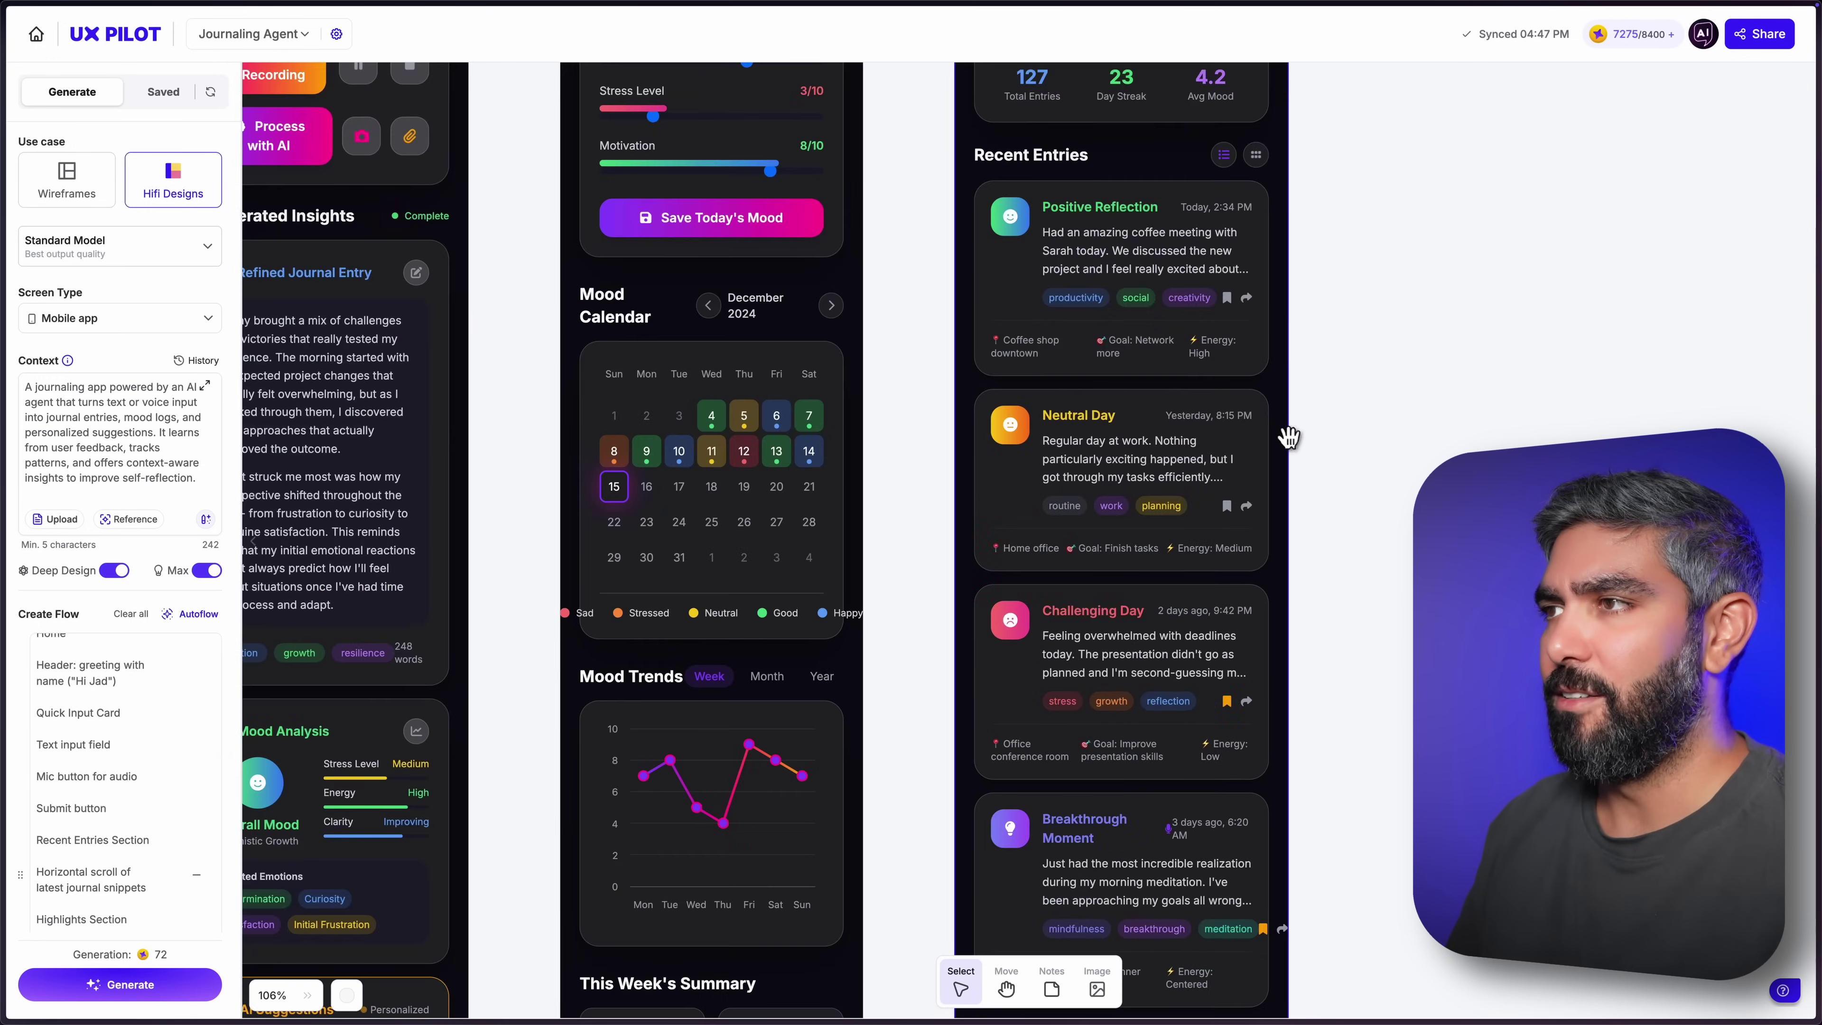
scroll(1267, 703, down, 5)
scroll(1267, 703, down, 5)
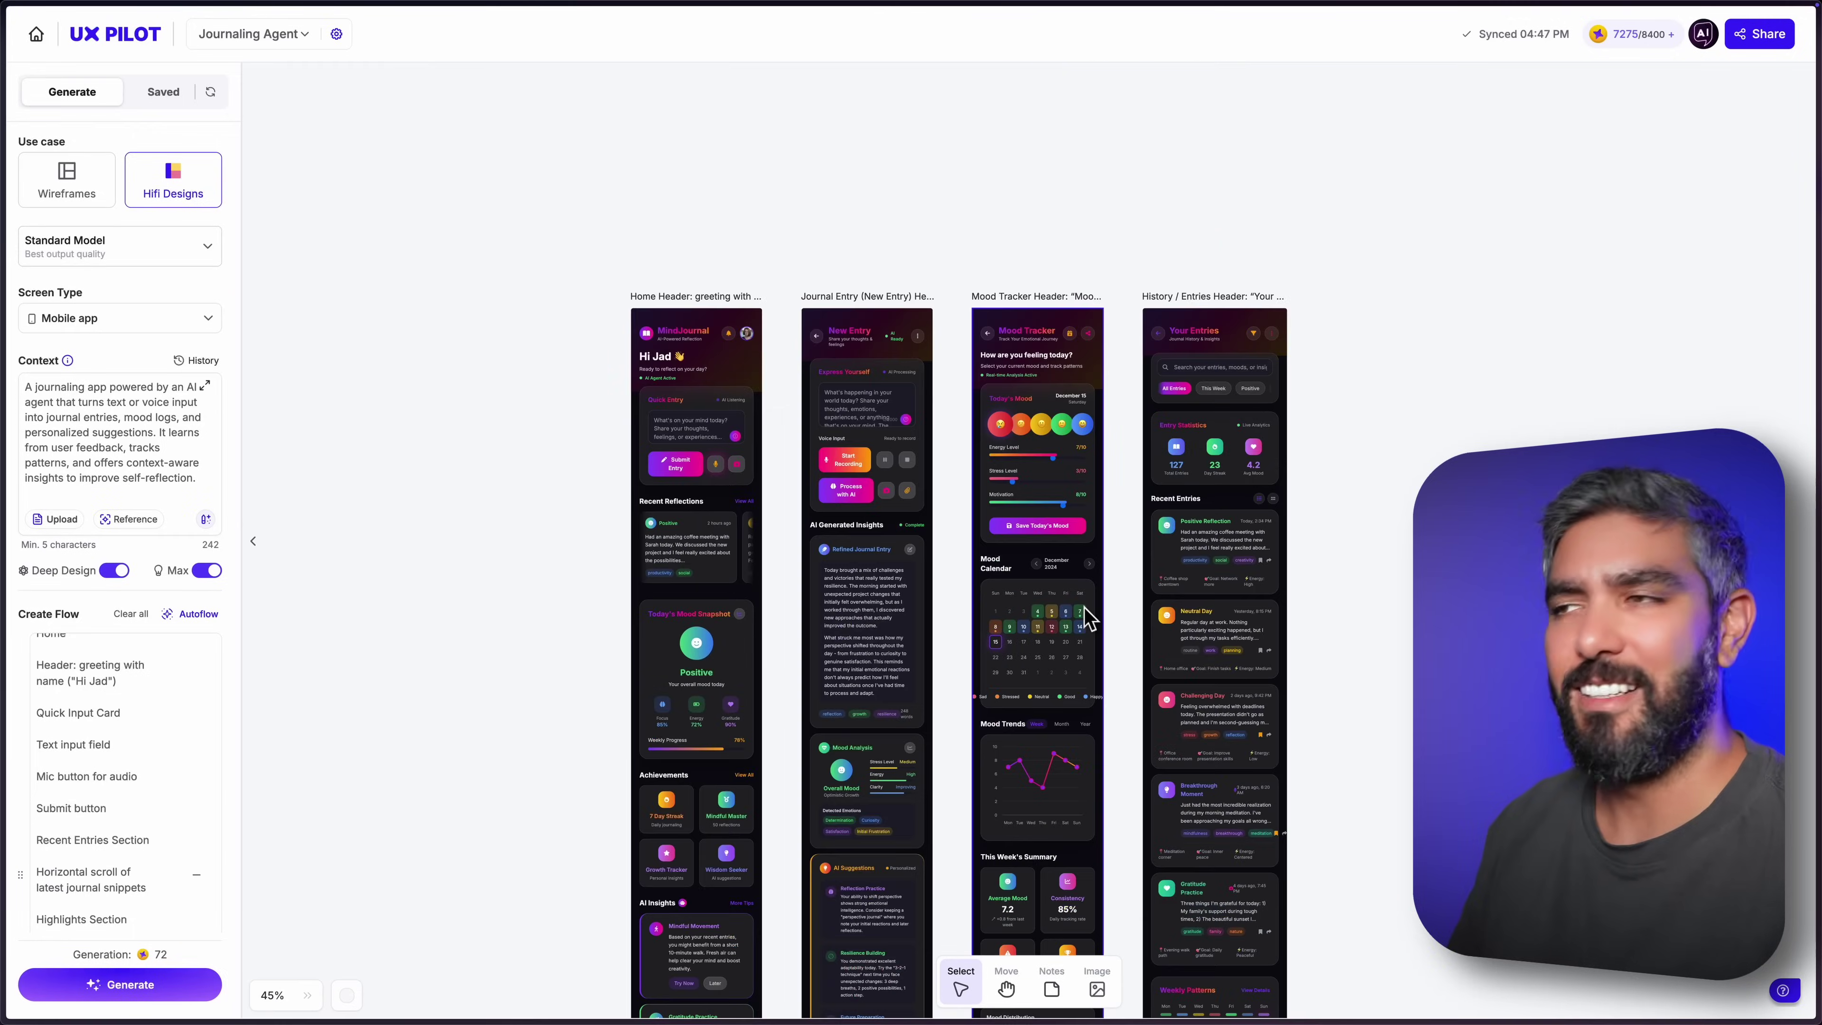